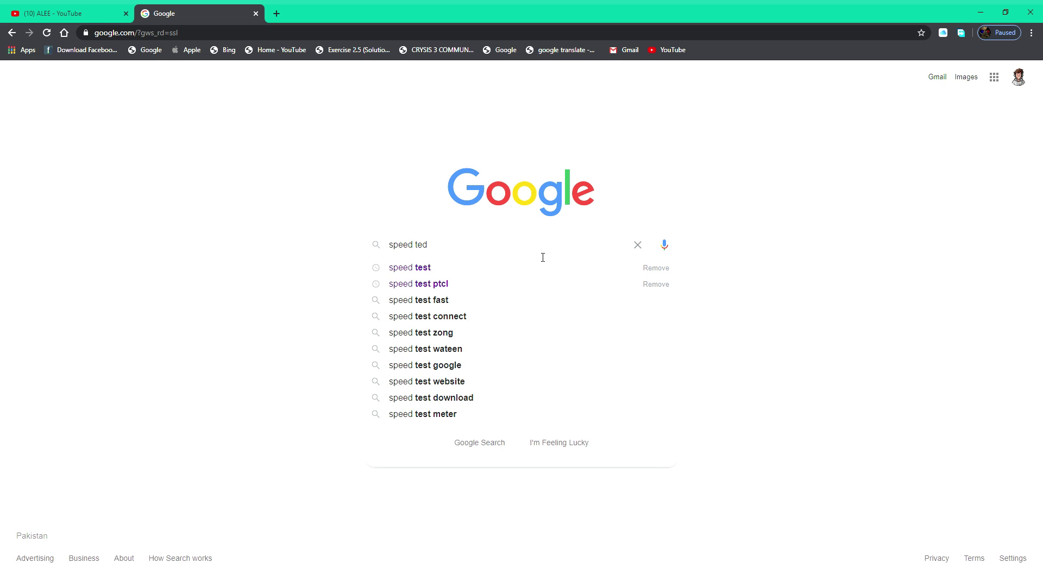
- Search Google for speed test, open Speedtest by Ookla and run the internet speed test
{"action": "key", "text": "Return"}
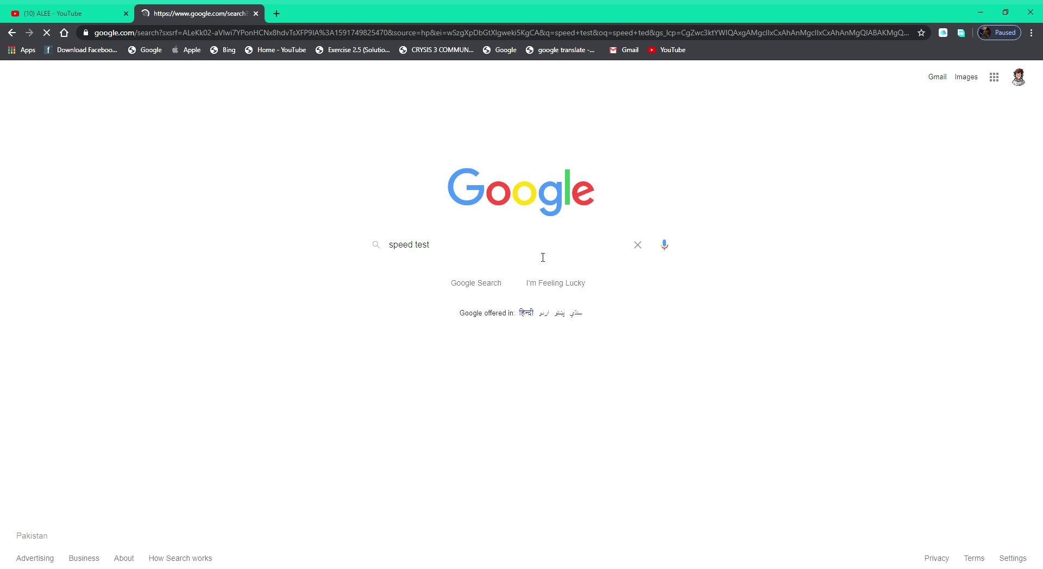
{"action": "left_click", "coordinate": [226, 174]}
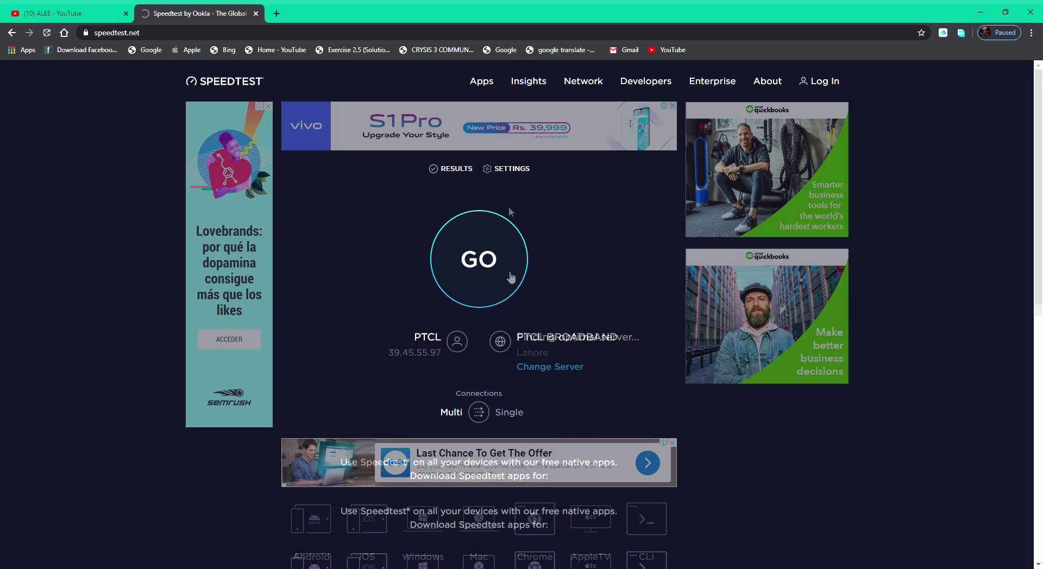
{"action": "left_click", "coordinate": [479, 261]}
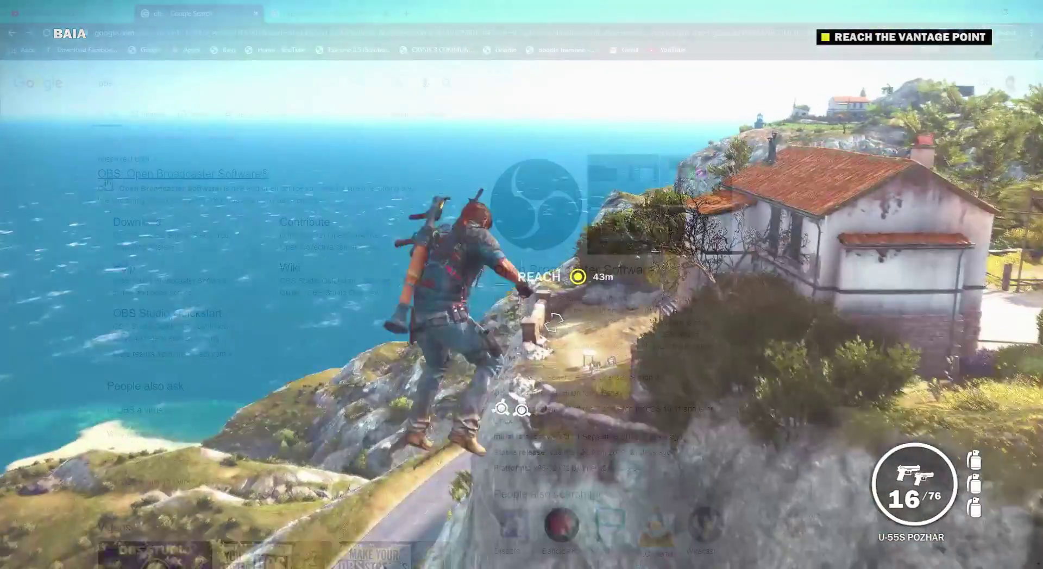
- Open the Streamlabs website from the streamlabs obs search results and download Streamlabs for Windows
{"action": "left_click_drag", "start_coordinate": [98, 174], "coordinate": [275, 181]}
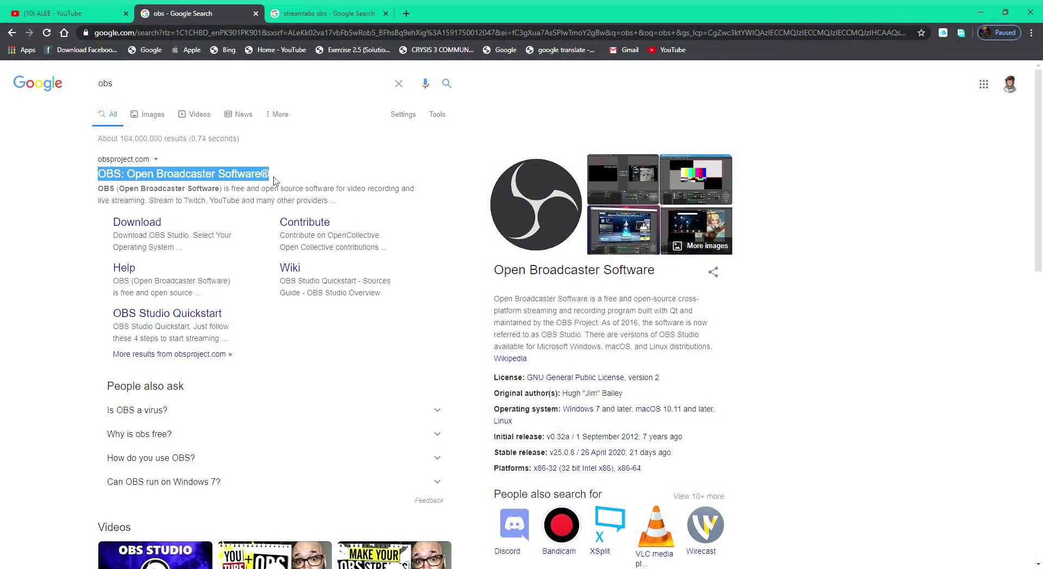
{"action": "left_click", "coordinate": [306, 166]}
{"action": "left_click", "coordinate": [324, 15]}
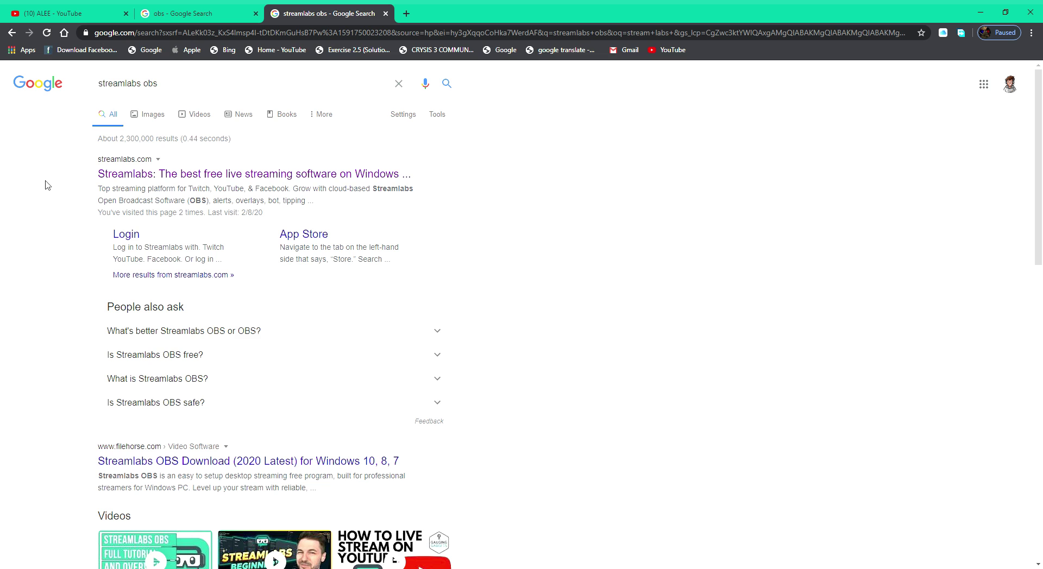
{"action": "left_click", "coordinate": [208, 175]}
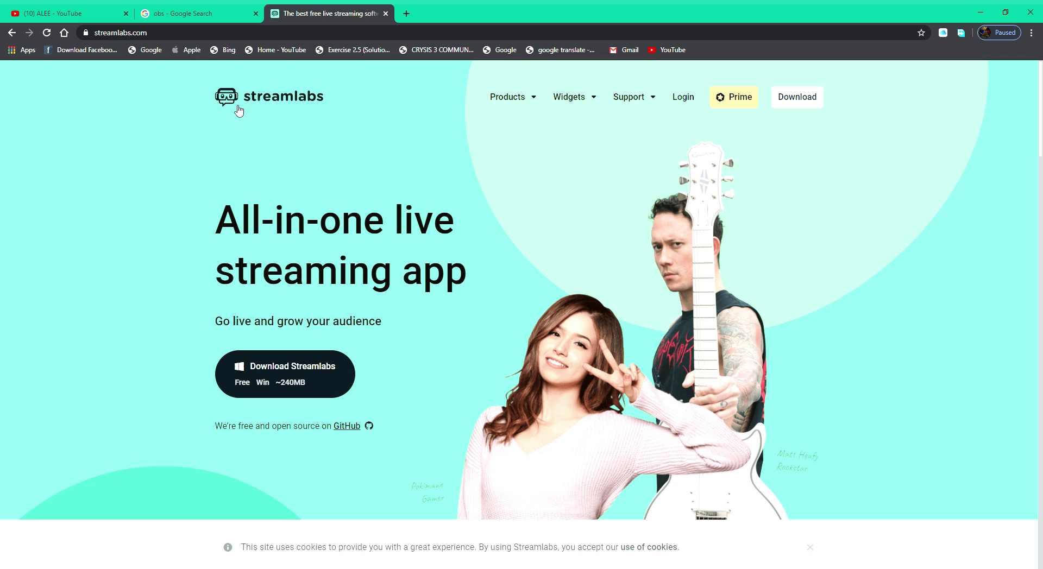
{"action": "left_click", "coordinate": [322, 381]}
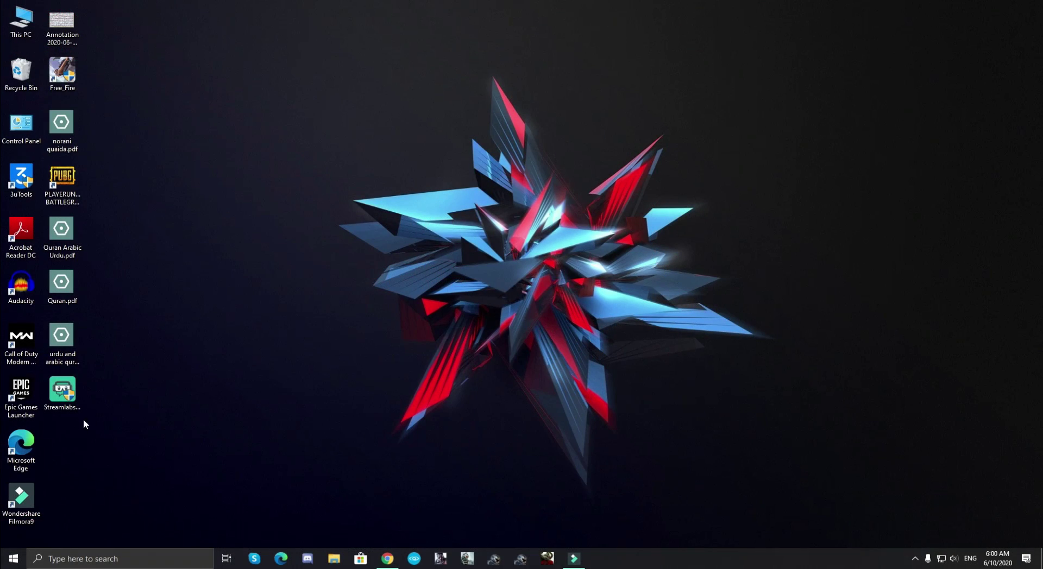
- Run the Streamlabs OBS installer, accept the license agreement and install into C:\Program Files\Streamlabs OBS
{"action": "double_click", "coordinate": [62, 393]}
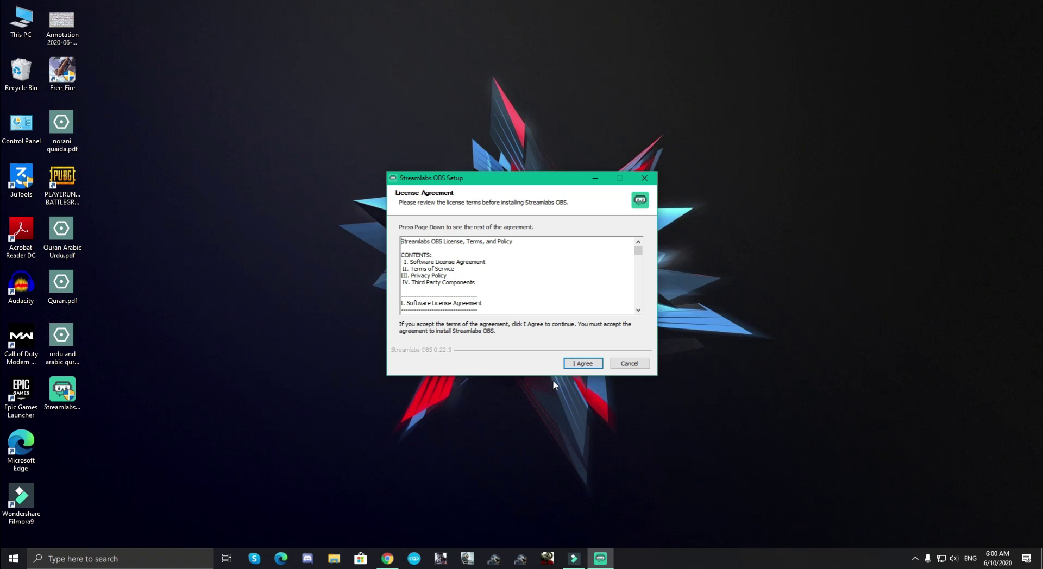
{"action": "left_click", "coordinate": [578, 364]}
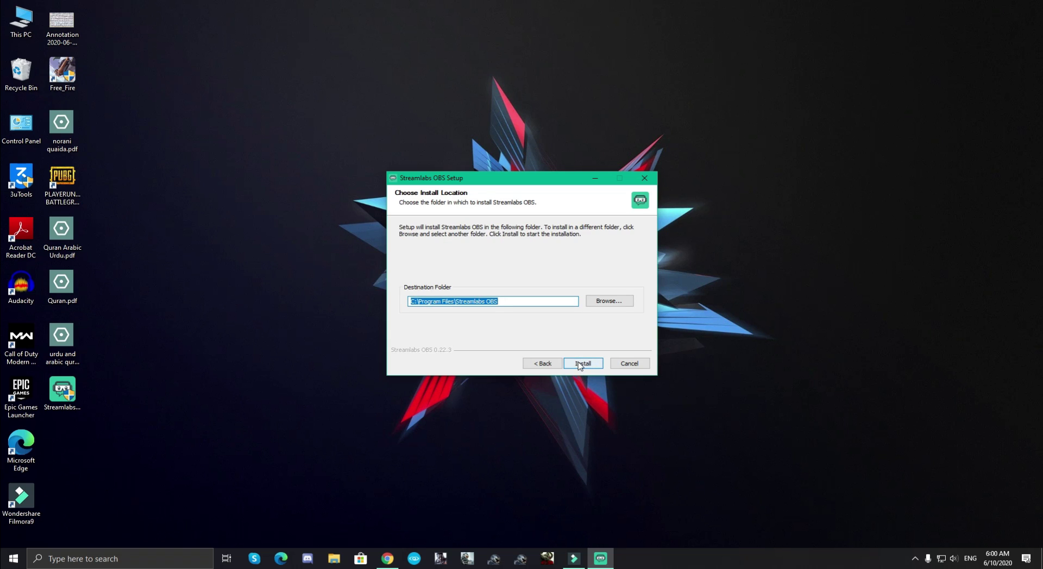
{"action": "left_click", "coordinate": [583, 364]}
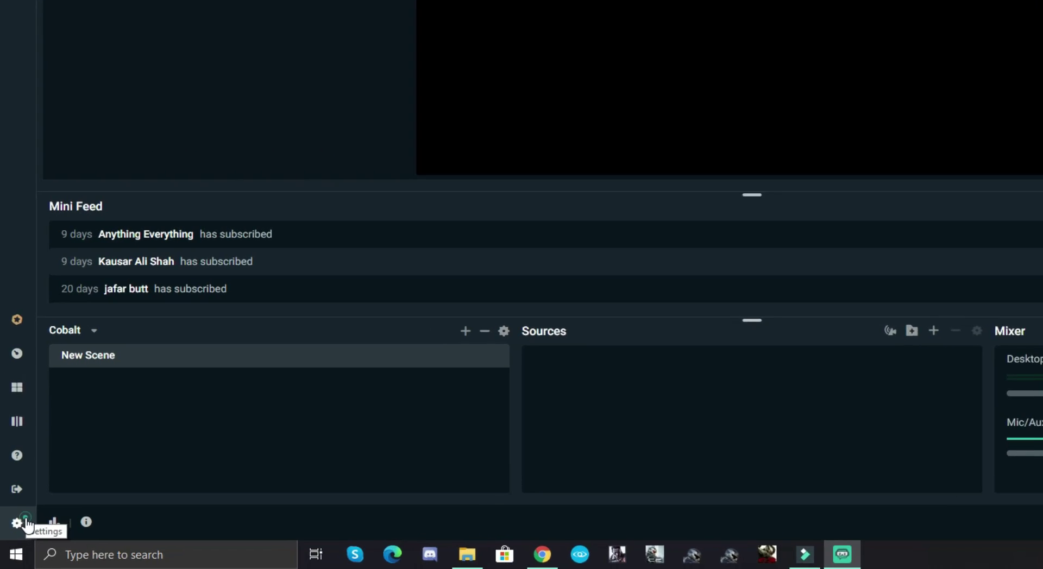
- Open the Stream settings in Streamlabs OBS and choose streaming to a custom ingest
{"action": "left_click", "coordinate": [22, 523]}
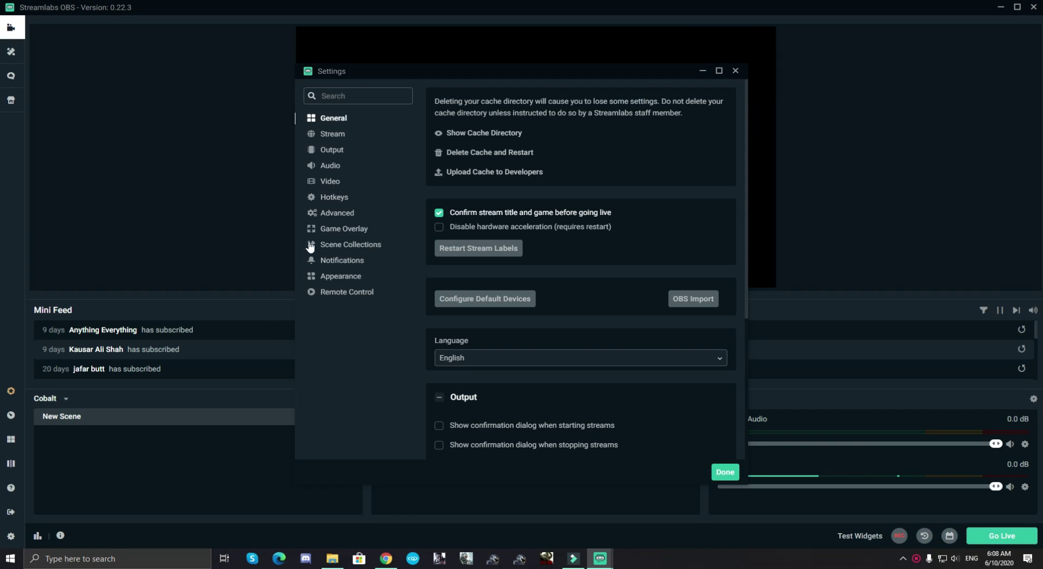
{"action": "left_click", "coordinate": [337, 140]}
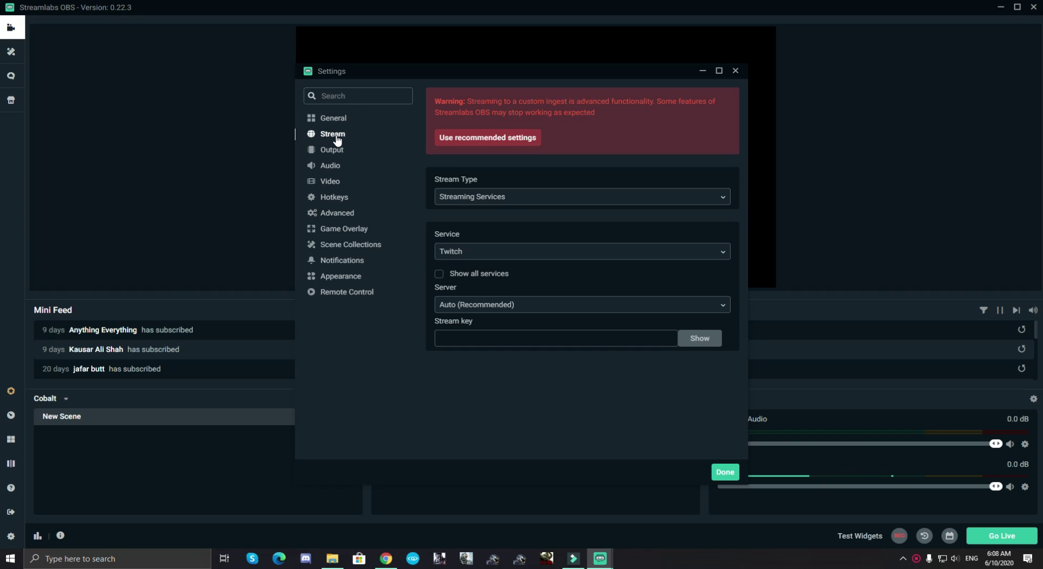
{"action": "left_click", "coordinate": [468, 140]}
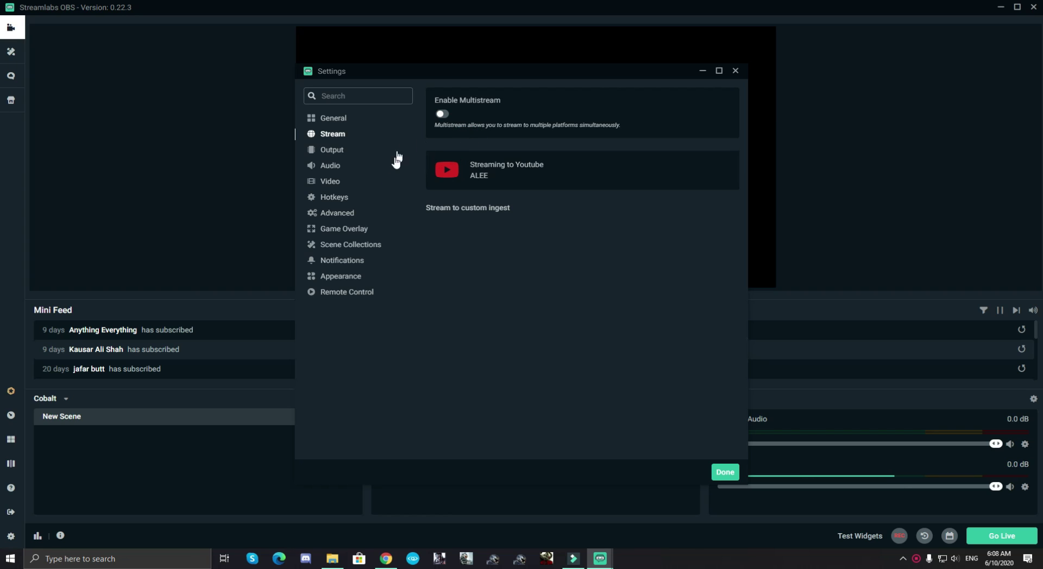
{"action": "left_click", "coordinate": [467, 210]}
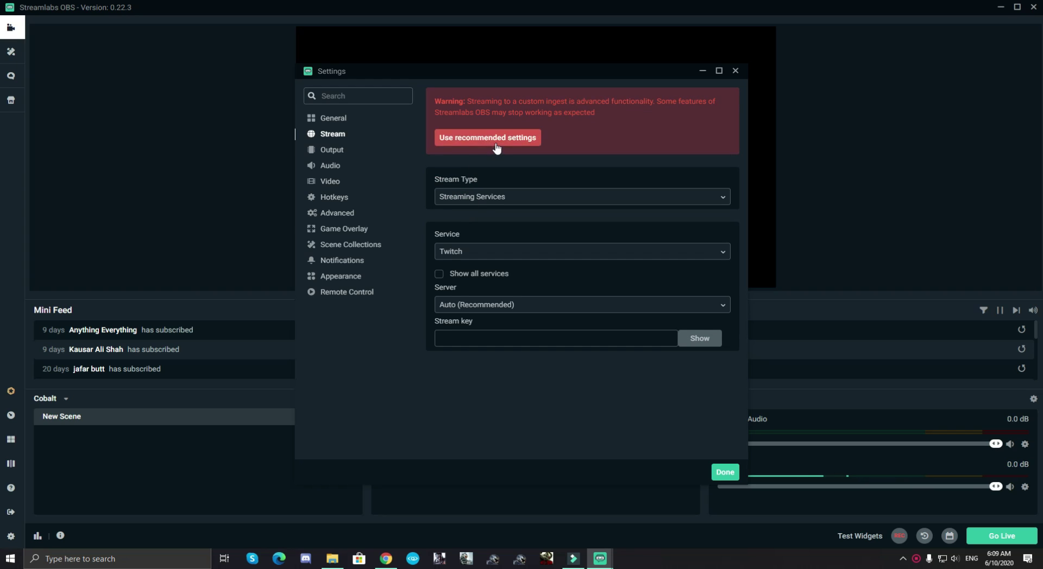
- Set the stream type to Streaming Services and the service to YouTube / YouTube Gaming
{"action": "left_click", "coordinate": [721, 203]}
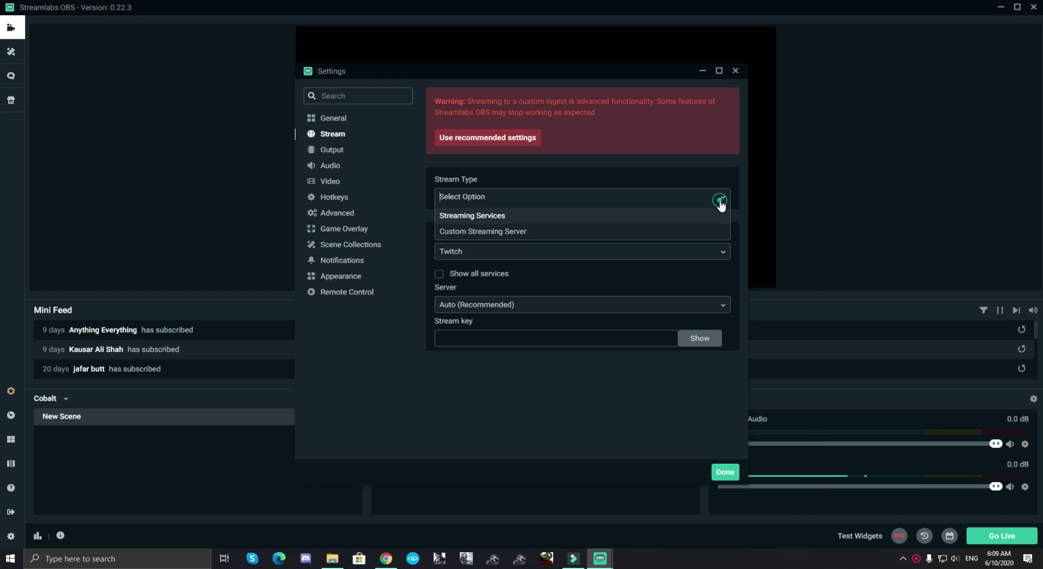
{"action": "left_click", "coordinate": [492, 215]}
{"action": "left_click", "coordinate": [628, 254]}
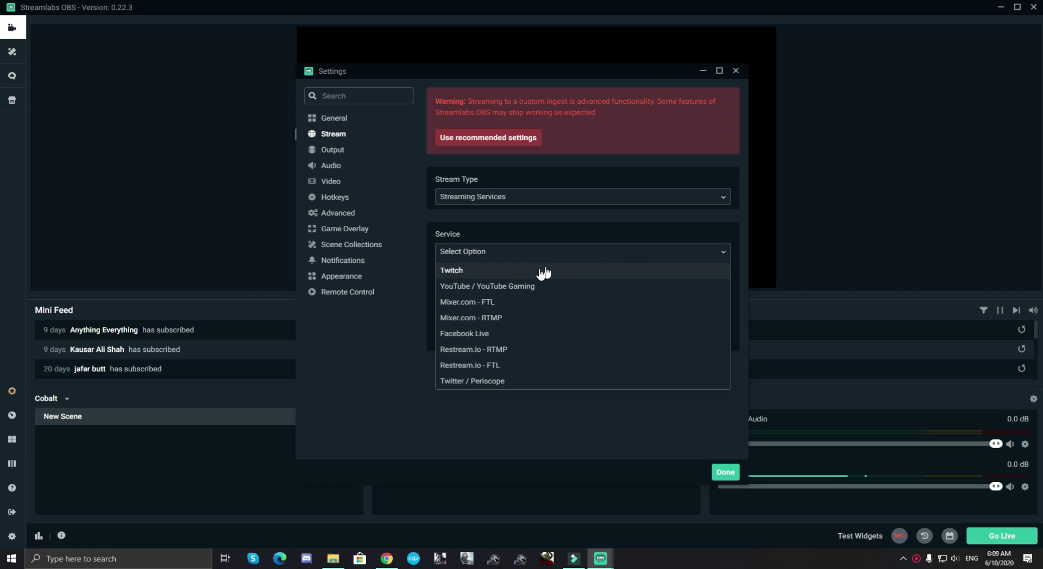
{"action": "left_click", "coordinate": [508, 288]}
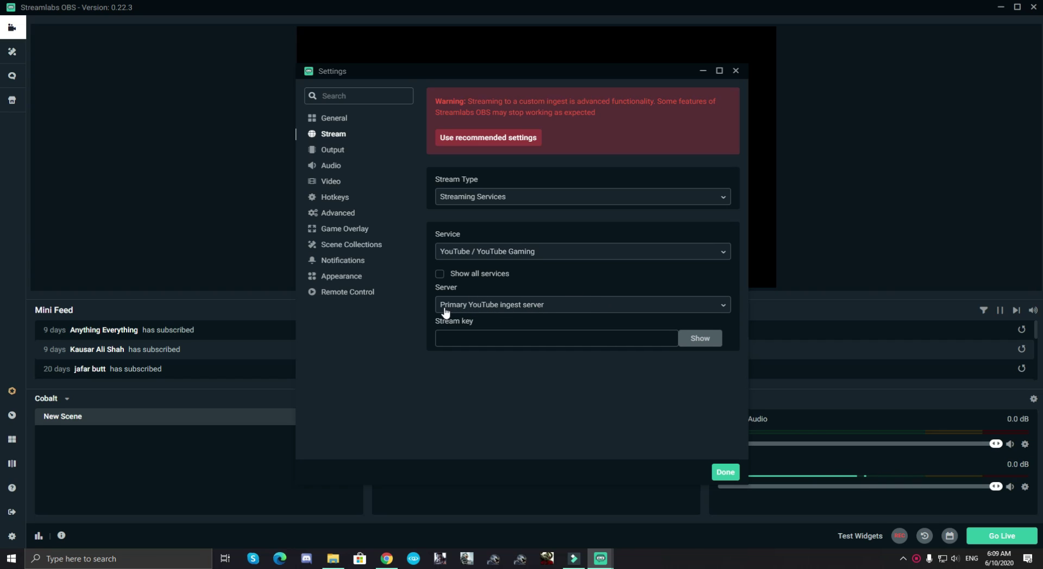
{"action": "left_click", "coordinate": [514, 335]}
- In the Output settings, keep the output mode on Simple and set the streaming video bitrate to 4000
{"action": "left_click", "coordinate": [333, 149]}
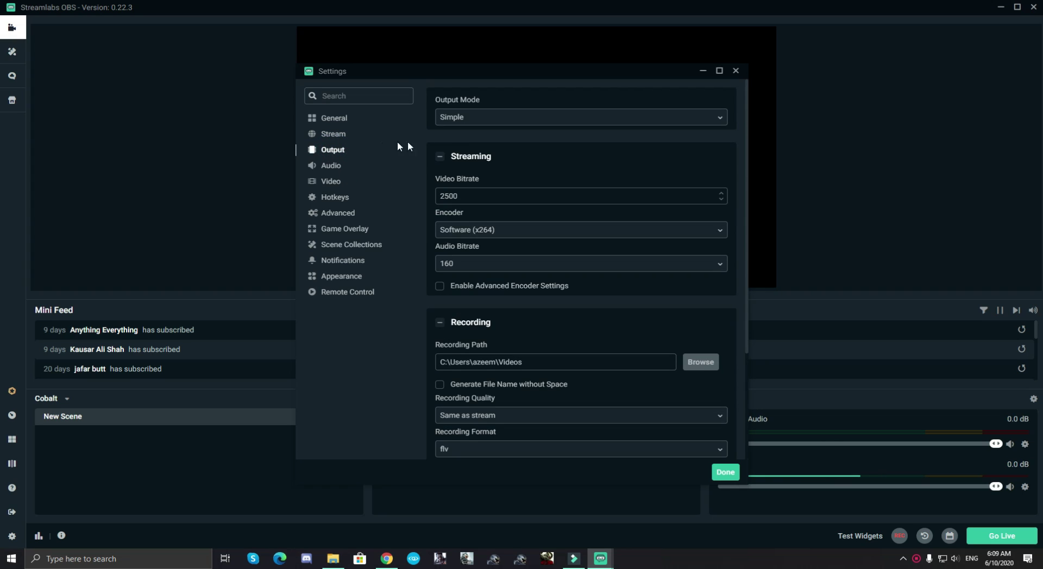
{"action": "left_click", "coordinate": [510, 118]}
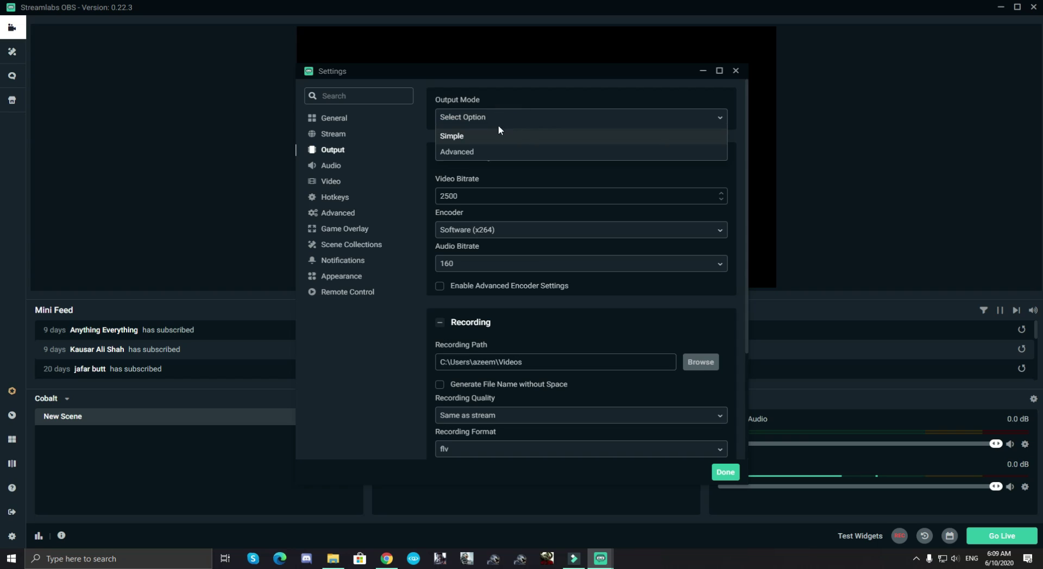
{"action": "left_click", "coordinate": [712, 136]}
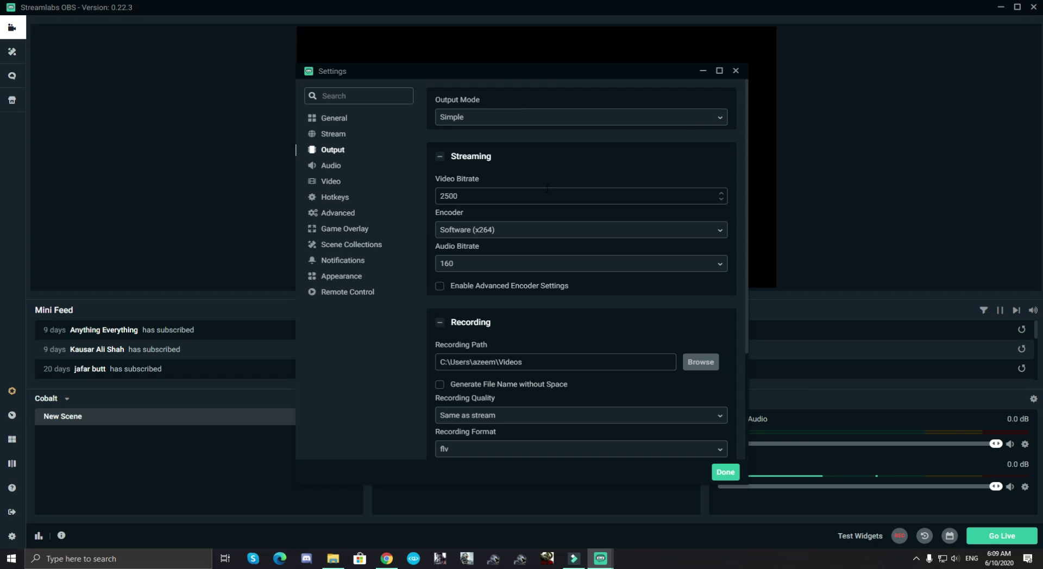
{"action": "left_click", "coordinate": [477, 197]}
{"action": "key", "text": "BackSpace"}
{"action": "key", "text": "BackSpace"}
{"action": "type", "text": "40"}
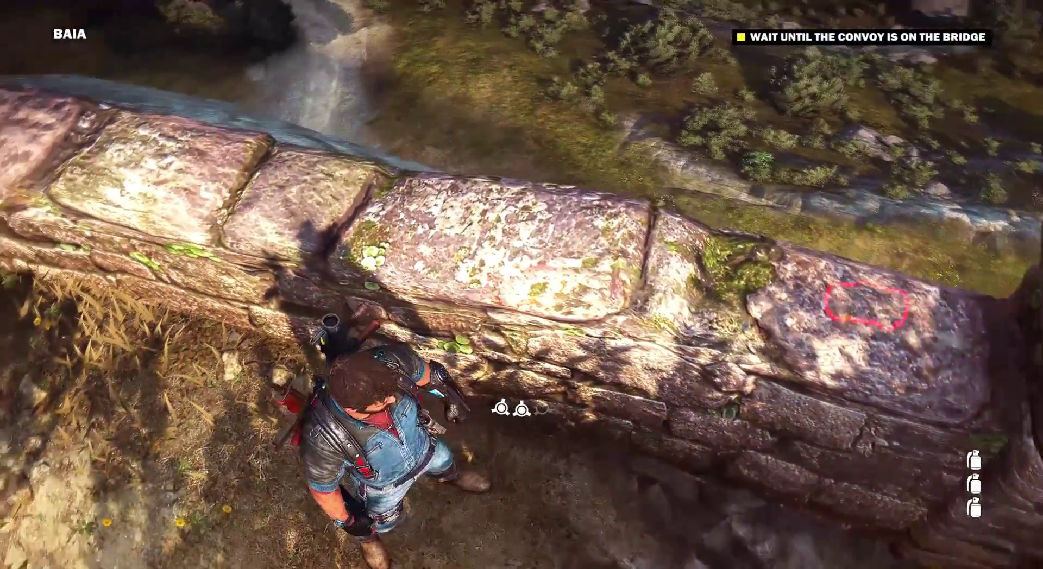
{"action": "key", "text": "w"}
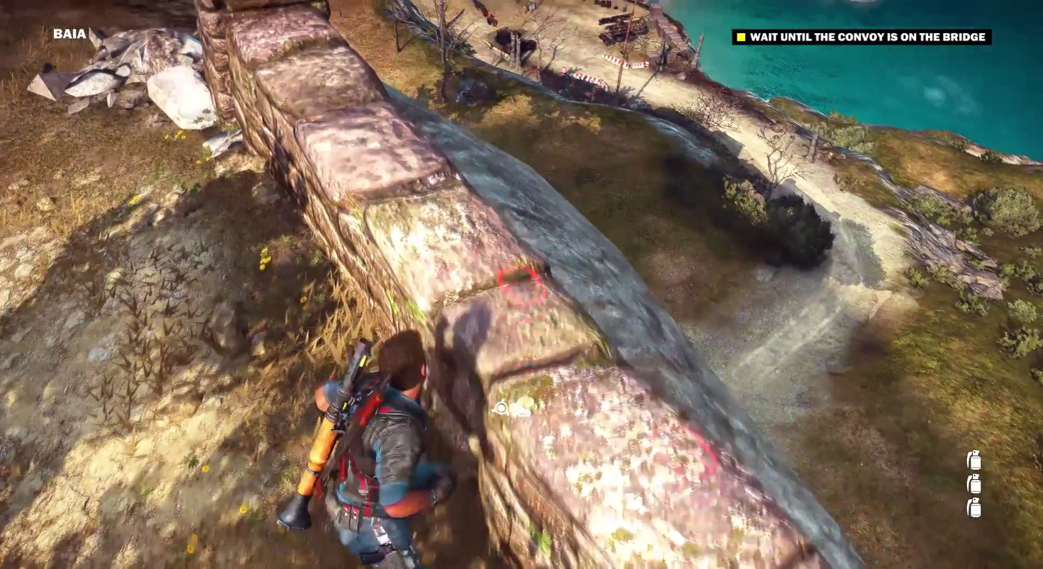
{"action": "key", "text": "w"}
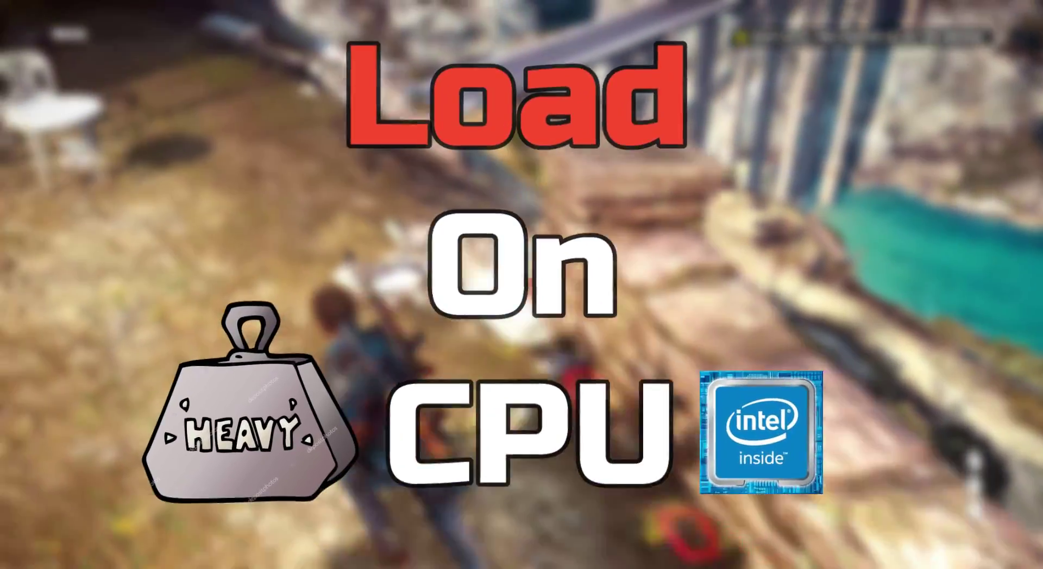
{"action": "key", "text": "w"}
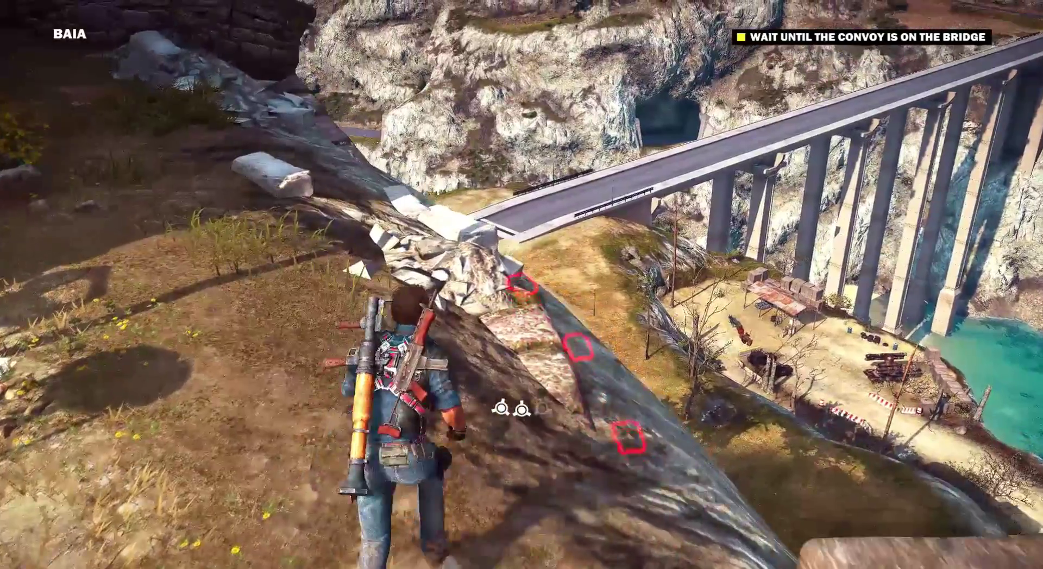
{"action": "key", "text": "w"}
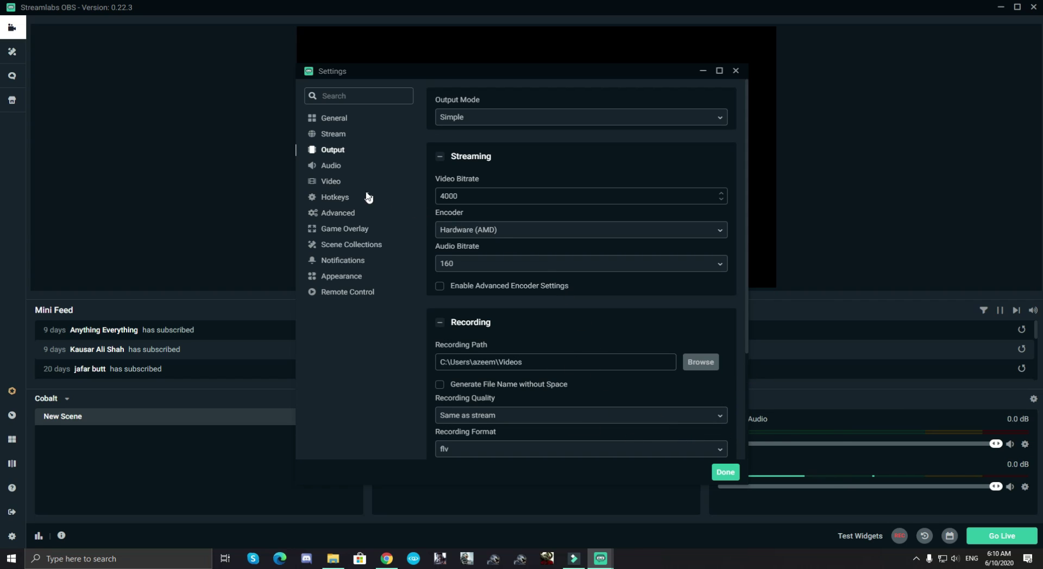
- In the Video settings, choose 1920x1080 as the base canvas resolution
{"action": "left_click", "coordinate": [334, 167]}
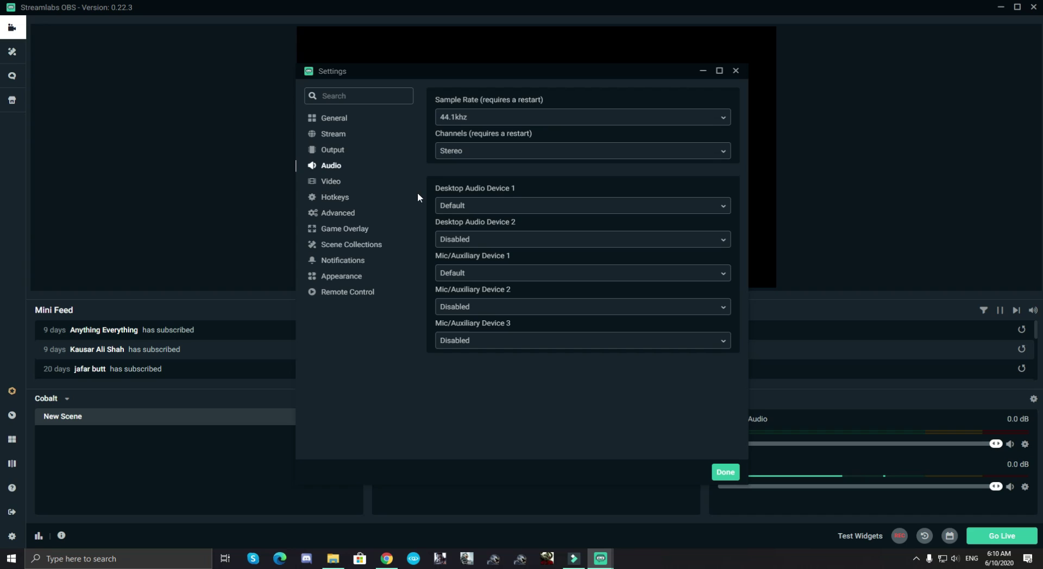
{"action": "left_click", "coordinate": [326, 184]}
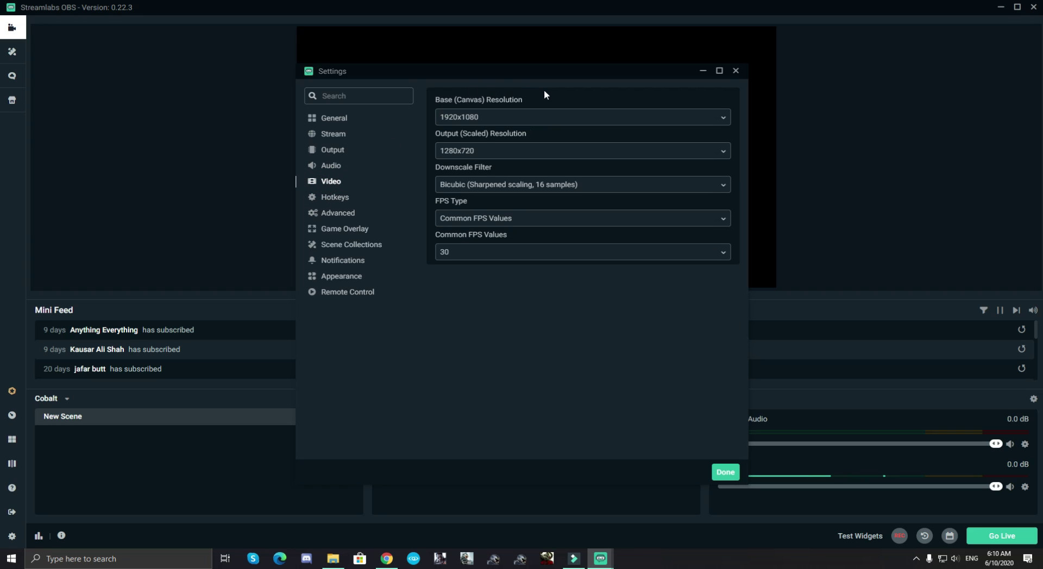
{"action": "left_click", "coordinate": [662, 116]}
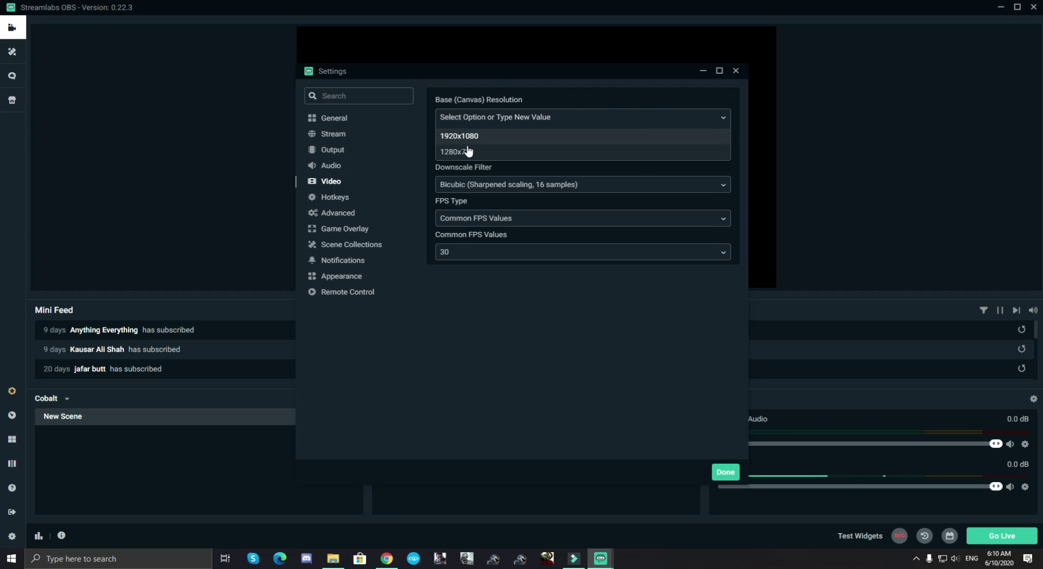
{"action": "left_click", "coordinate": [522, 136]}
- Set the output scaled resolution to 1280x720 and the common FPS value to 60
{"action": "left_click", "coordinate": [652, 152]}
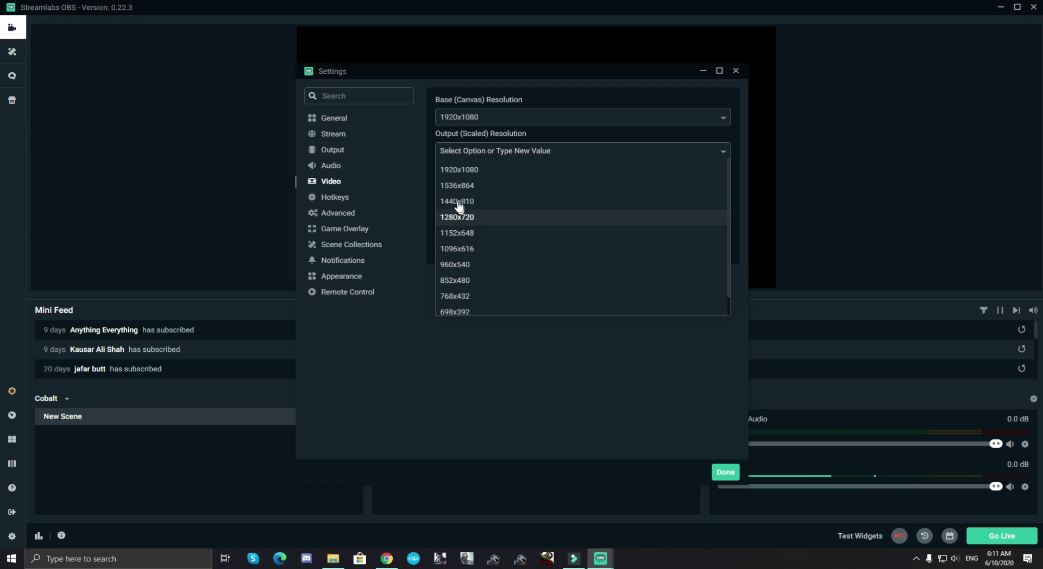
{"action": "left_click", "coordinate": [470, 177]}
{"action": "left_click", "coordinate": [490, 156]}
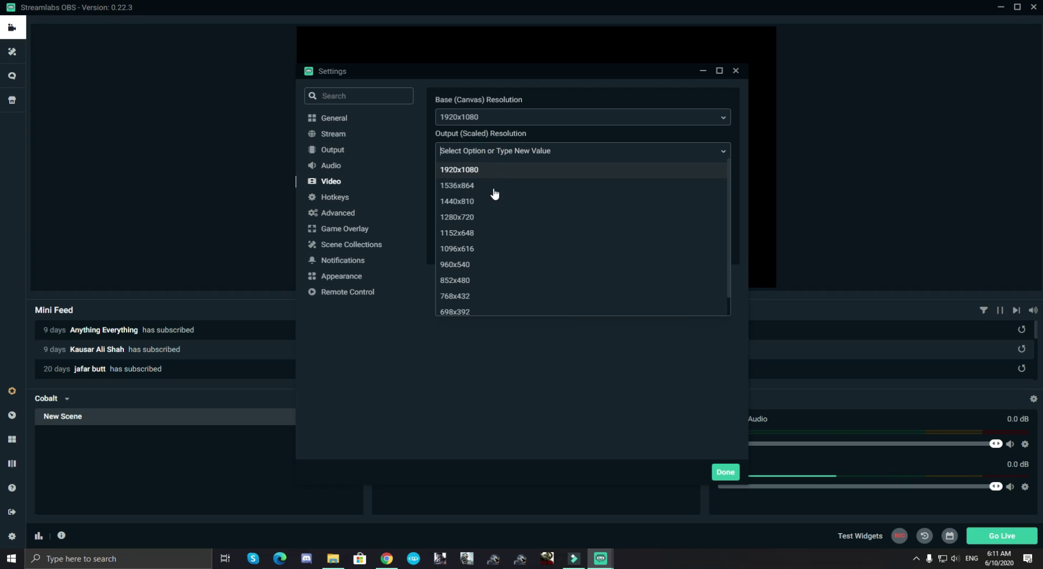
{"action": "left_click", "coordinate": [481, 219]}
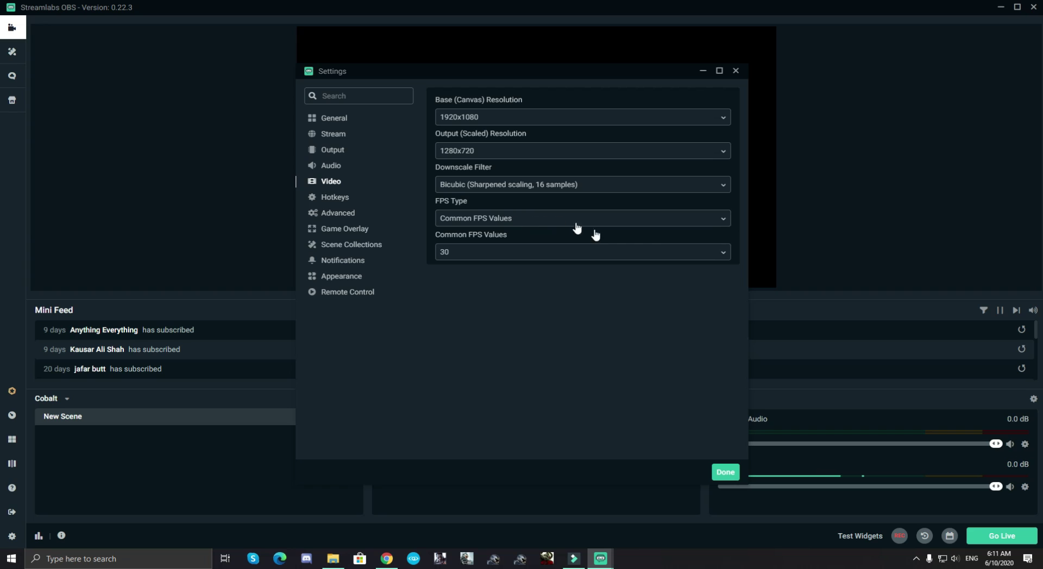
{"action": "left_click", "coordinate": [655, 250]}
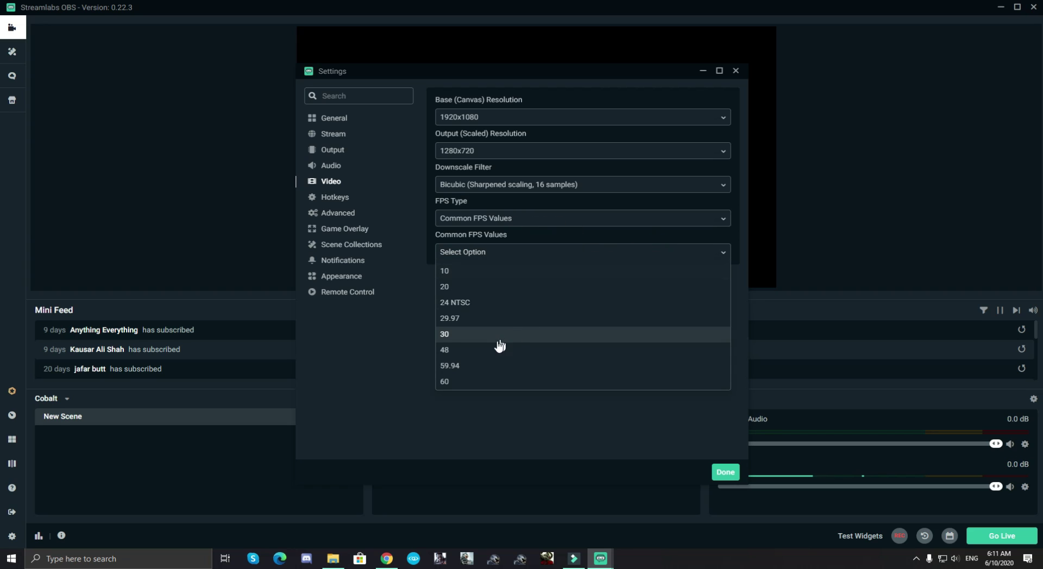
{"action": "left_click", "coordinate": [455, 381]}
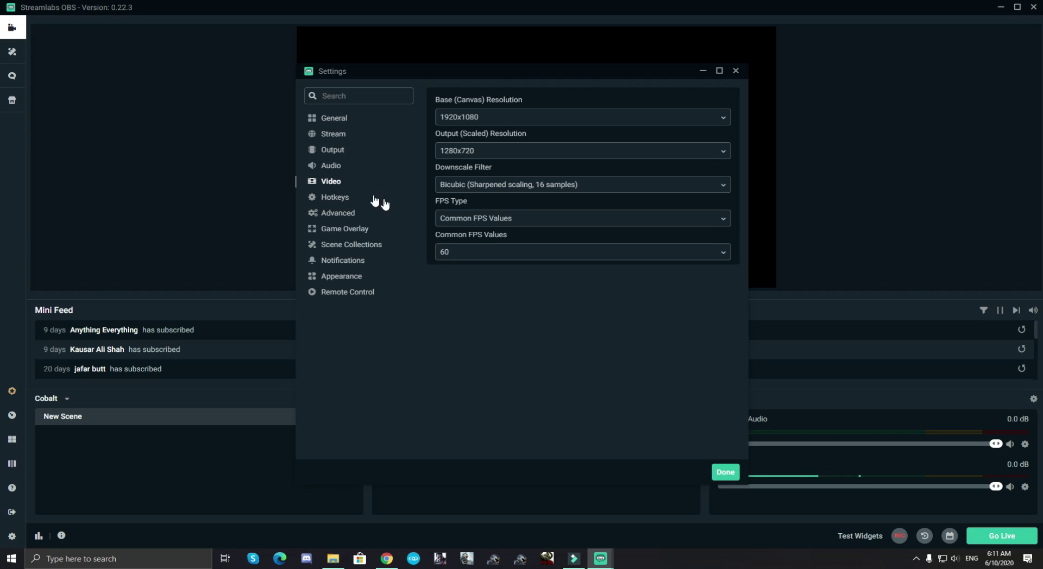
{"action": "left_click", "coordinate": [328, 198]}
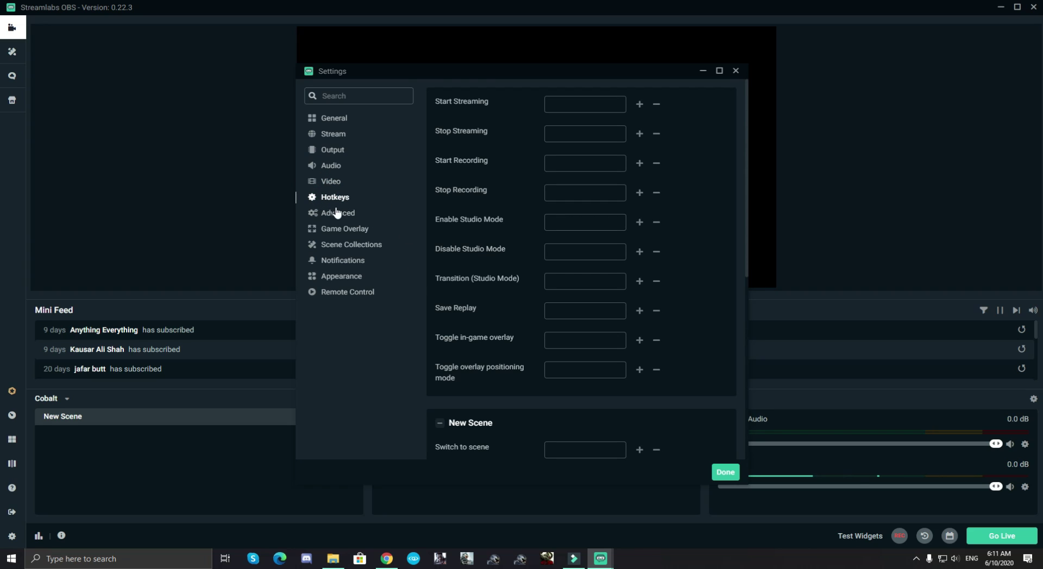
{"action": "left_click", "coordinate": [335, 292]}
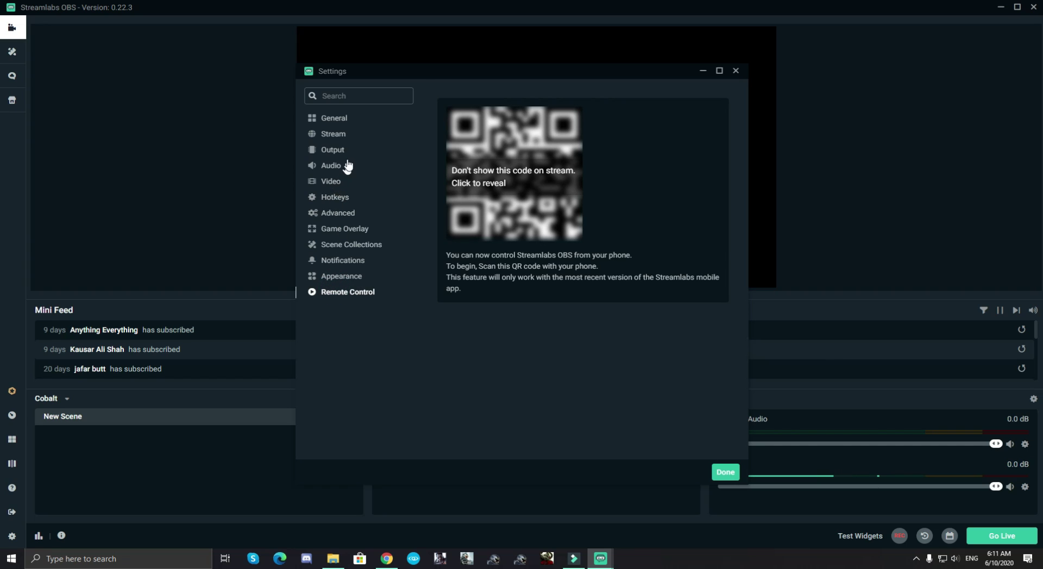
- Open the Go live dashboard from the YouTube channel page and copy the auto-generated stream key
{"action": "left_click", "coordinate": [340, 136]}
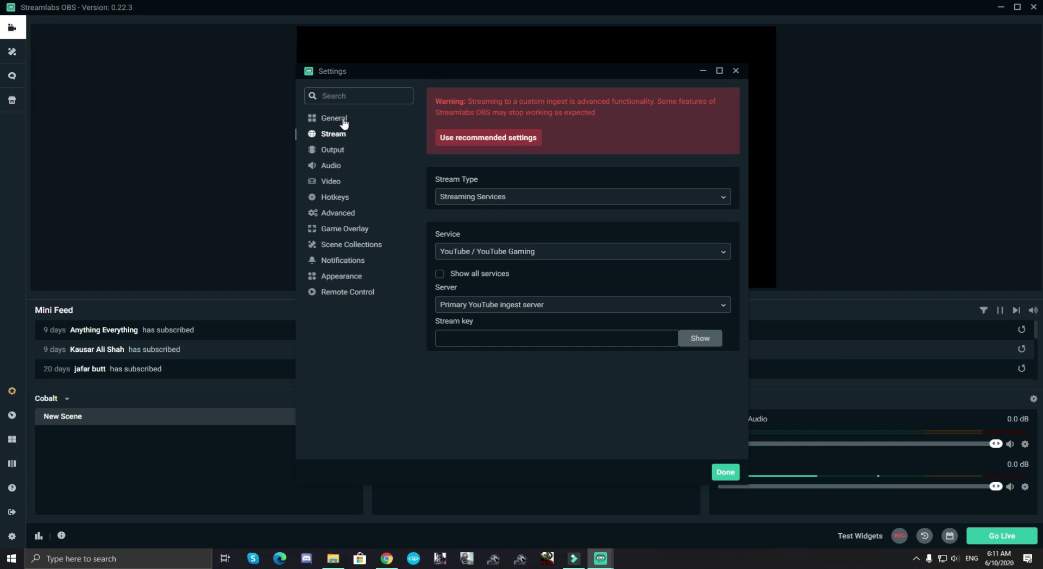
{"action": "left_click", "coordinate": [487, 337]}
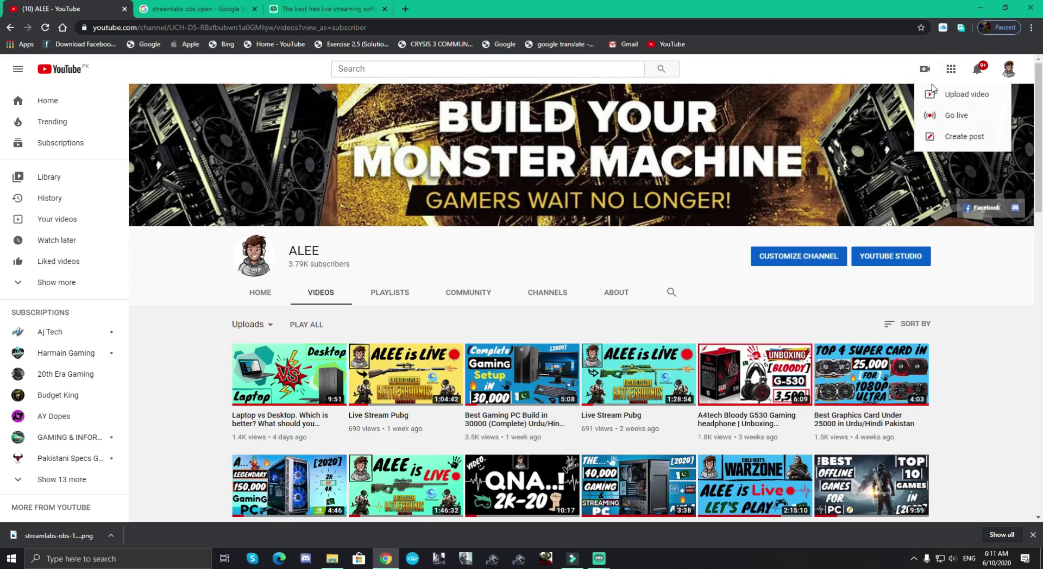
{"action": "left_click", "coordinate": [956, 115]}
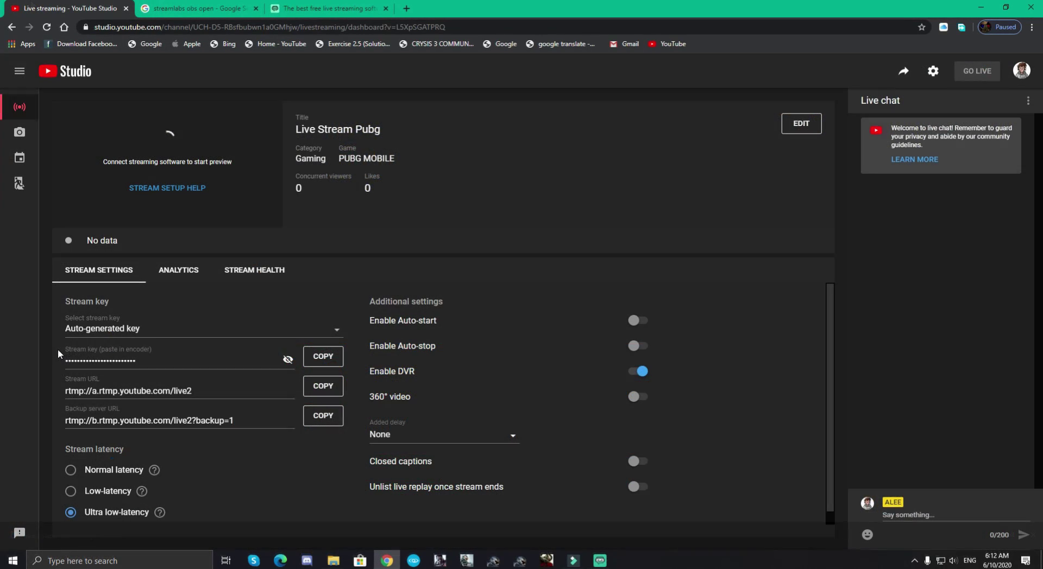
{"action": "left_click_drag", "start_coordinate": [58, 349], "coordinate": [89, 352]}
{"action": "left_click", "coordinate": [168, 357]}
{"action": "left_click", "coordinate": [323, 358]}
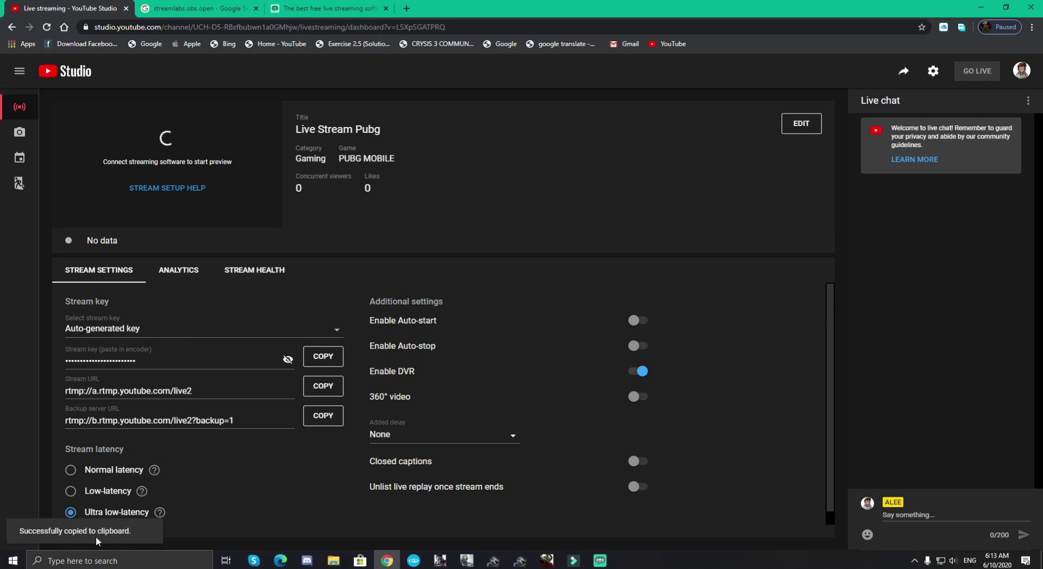
- Back in Streamlabs OBS, paste the stream key into the Stream settings and close the settings
{"action": "left_click", "coordinate": [982, 8]}
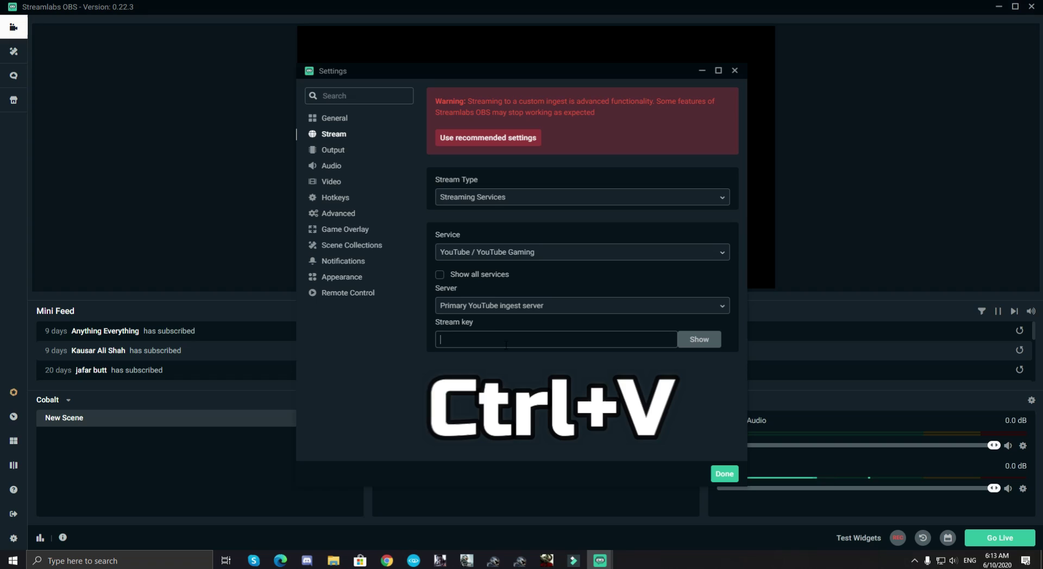
{"action": "key", "text": "ctrl+v"}
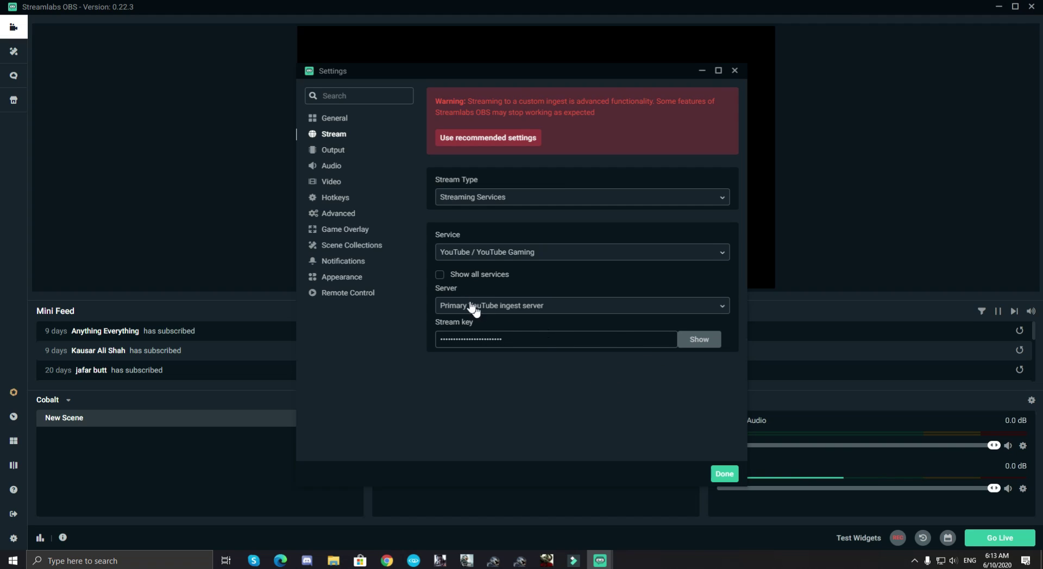
{"action": "left_click", "coordinate": [724, 475]}
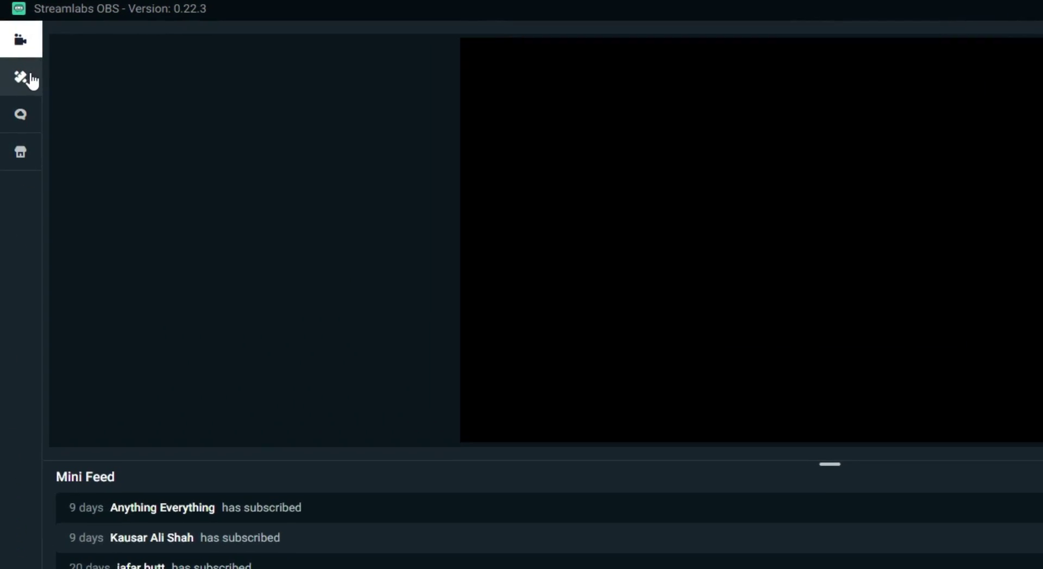
- Search the scene themes for "free" and browse the first page of results
{"action": "left_click", "coordinate": [30, 78]}
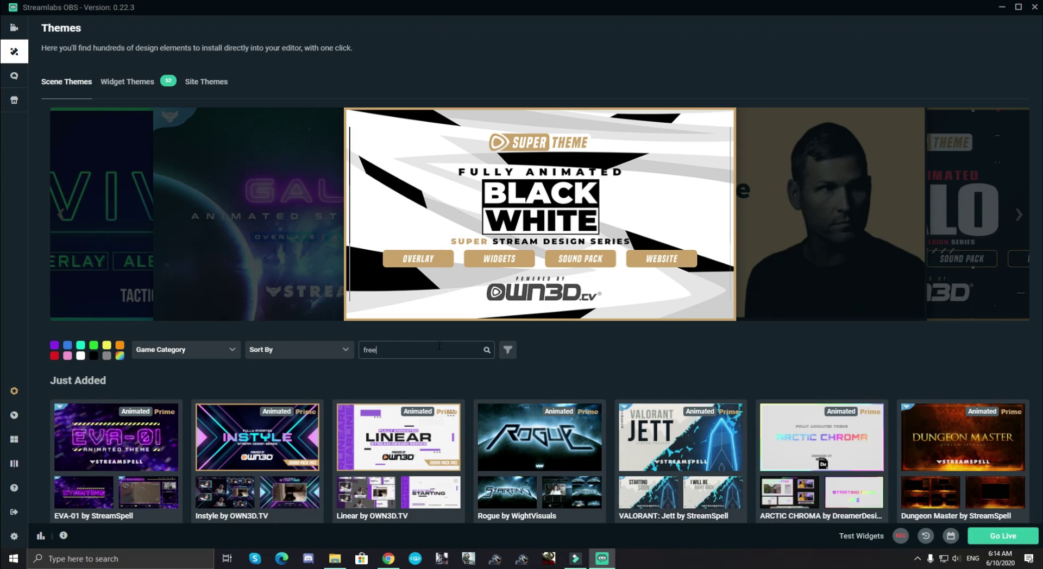
{"action": "key", "text": "Return"}
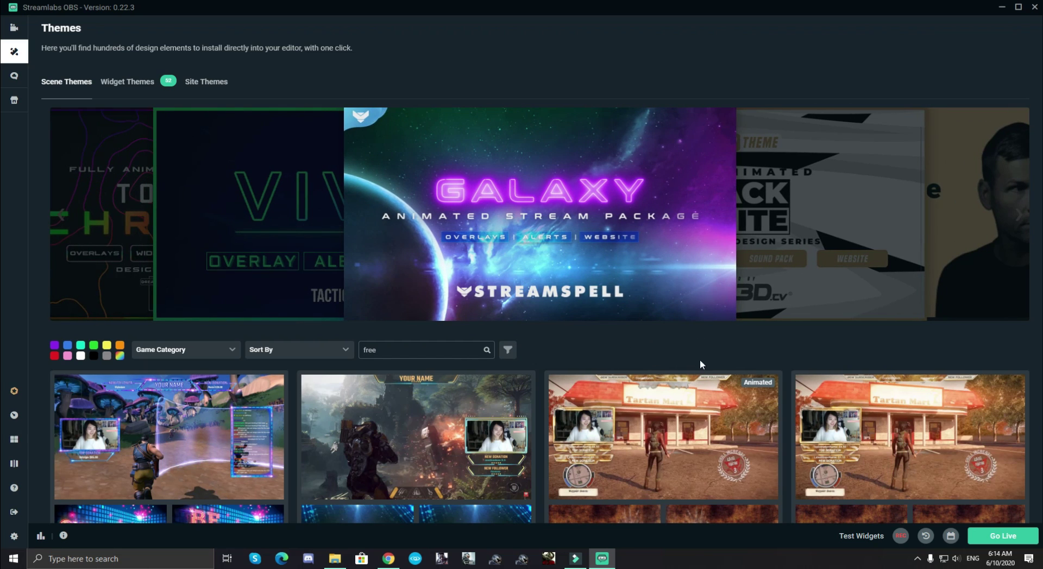
{"action": "scroll", "coordinate": [1, 38], "scroll_direction": "down", "scroll_amount": 5}
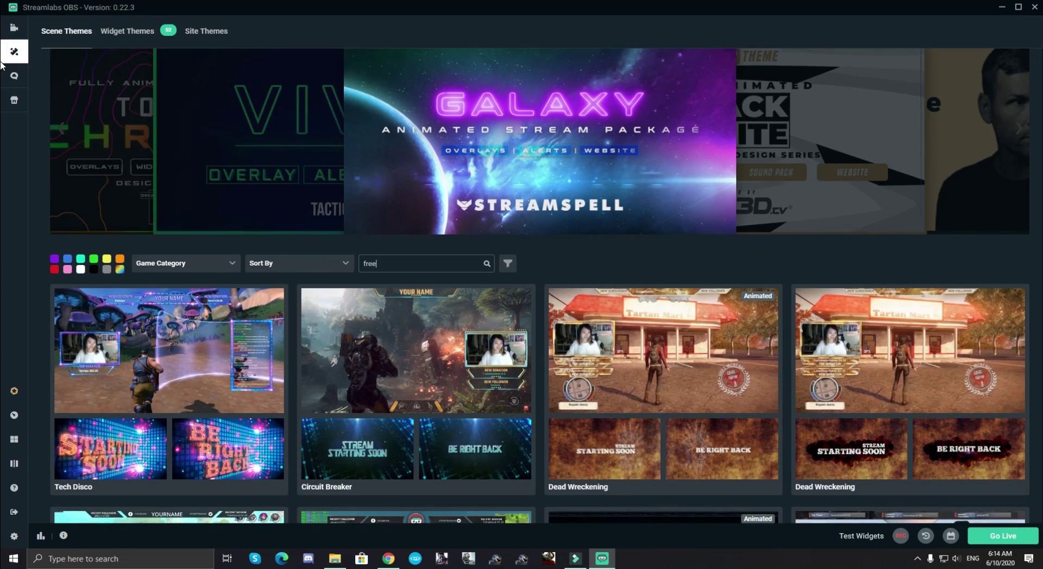
{"action": "scroll", "coordinate": [1037, 157], "scroll_direction": "down", "scroll_amount": 2}
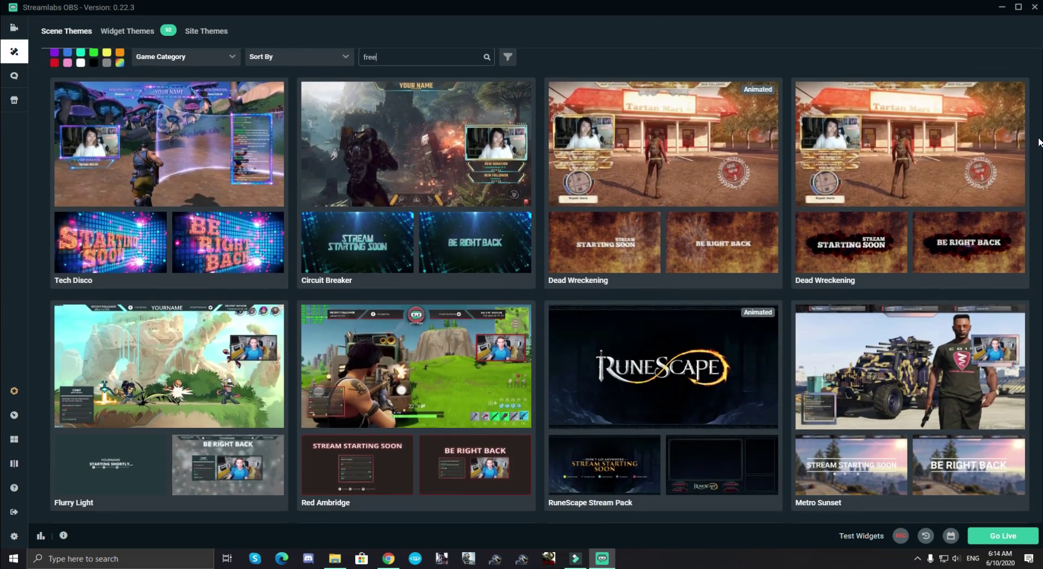
{"action": "scroll", "coordinate": [1038, 158], "scroll_direction": "down", "scroll_amount": 1}
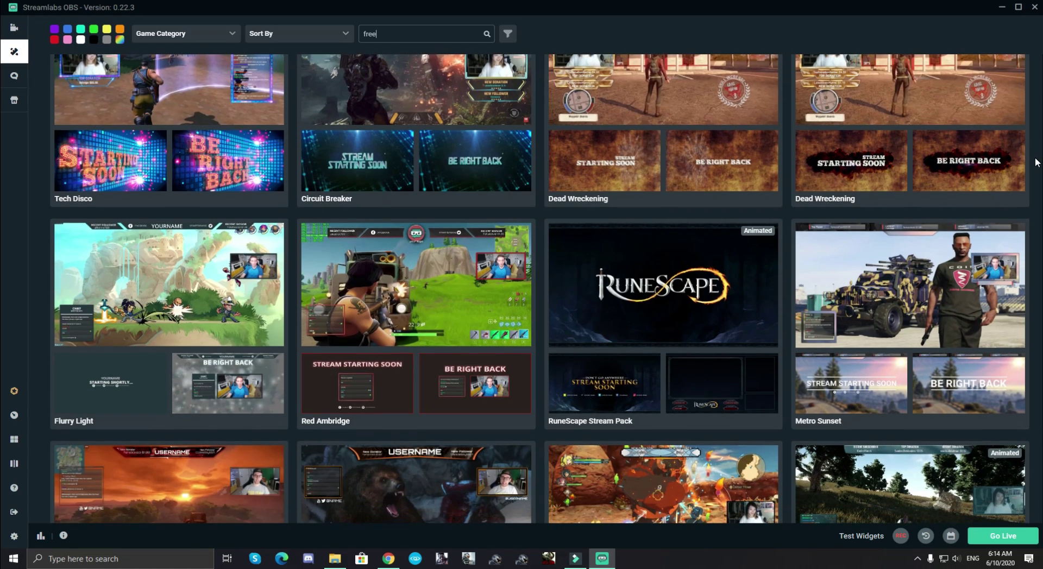
{"action": "scroll", "coordinate": [1038, 161], "scroll_direction": "down", "scroll_amount": 2}
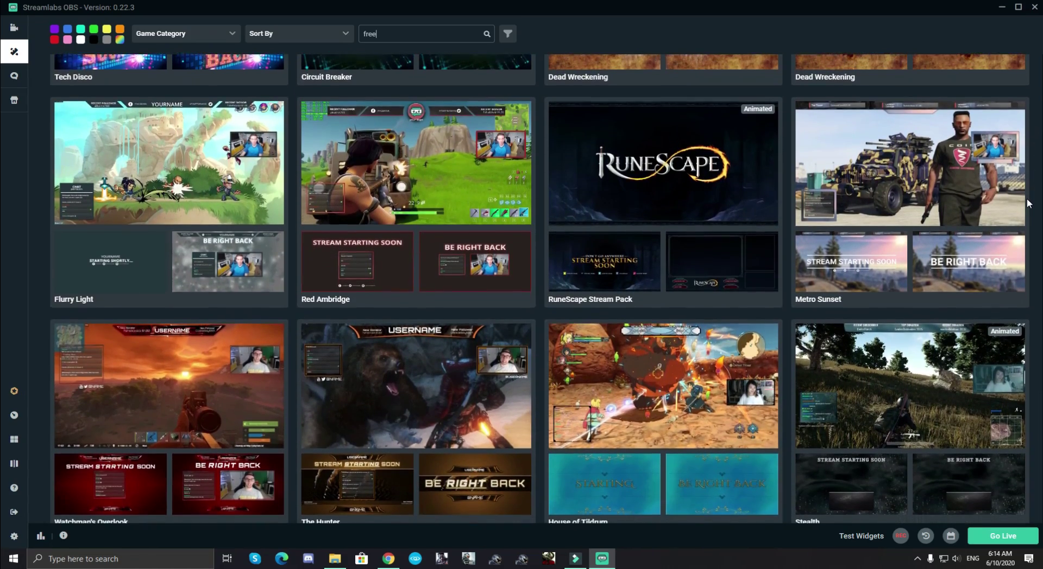
{"action": "scroll", "coordinate": [1029, 204], "scroll_direction": "down", "scroll_amount": 3}
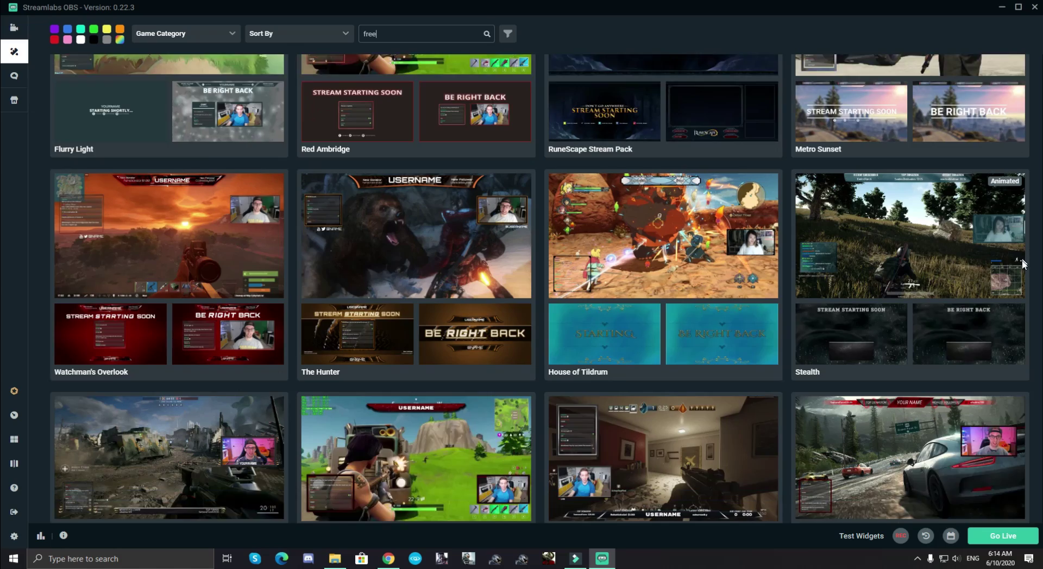
{"action": "scroll", "coordinate": [1023, 265], "scroll_direction": "down", "scroll_amount": 3}
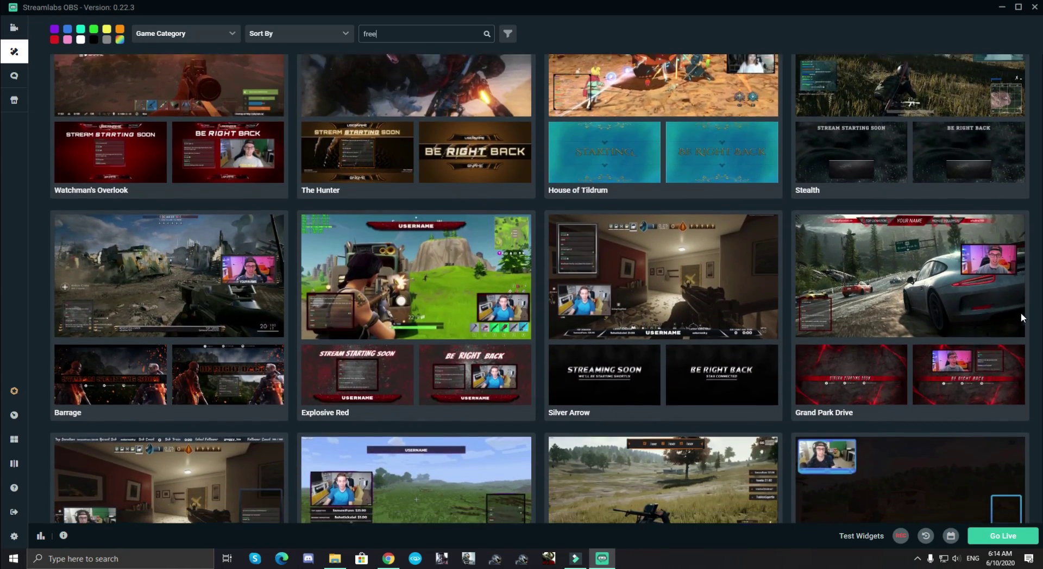
{"action": "scroll", "coordinate": [1022, 318], "scroll_direction": "down", "scroll_amount": 3}
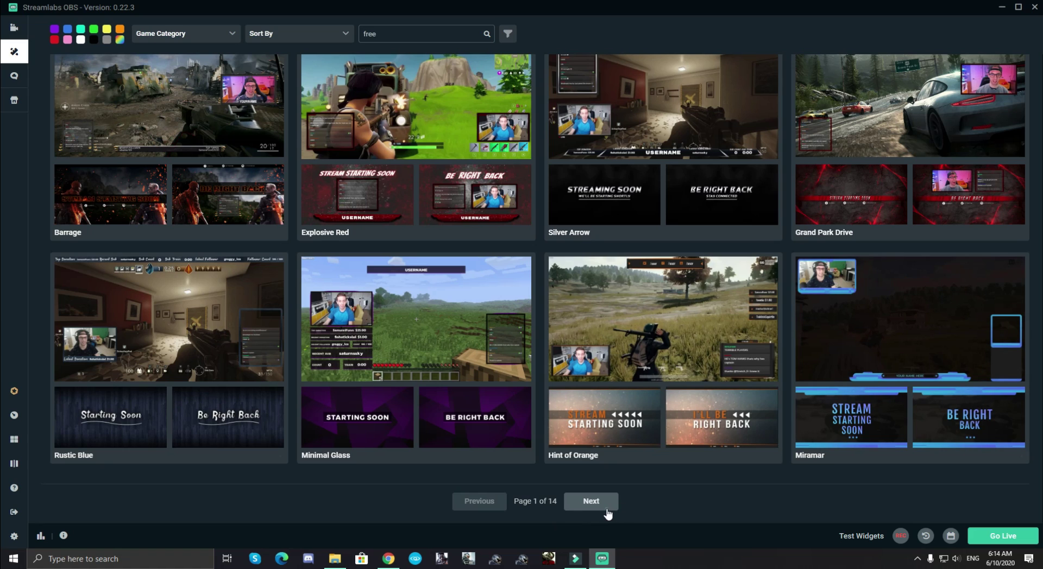
- Open the Cobalt theme from a further page of the results and install its overlay
{"action": "left_click", "coordinate": [608, 514]}
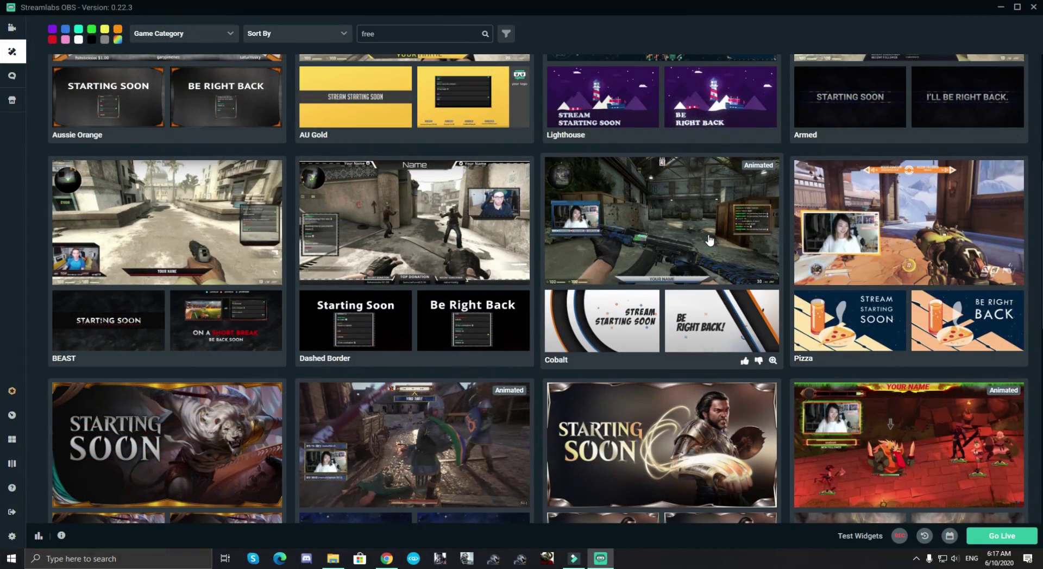
{"action": "left_click", "coordinate": [709, 239]}
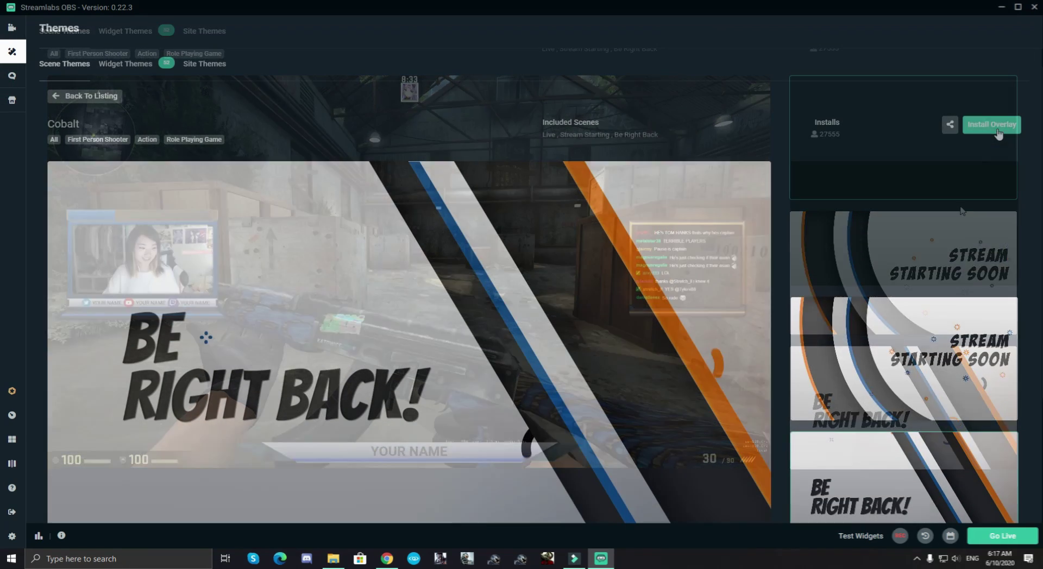
{"action": "left_click", "coordinate": [997, 130]}
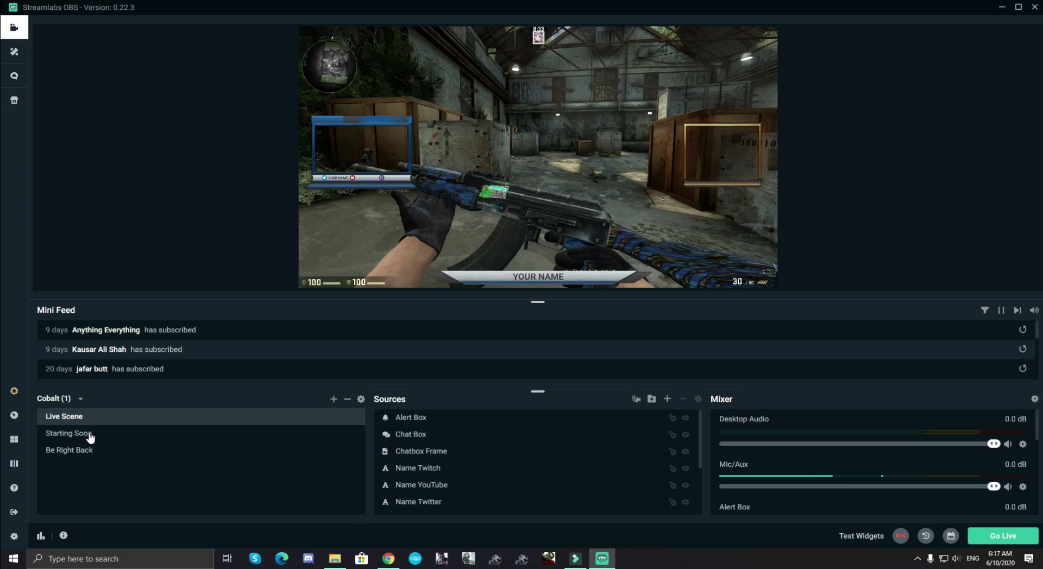
- Preview the overlay's Starting Soon and Be Right Back scenes, then return to Live Scene
{"action": "left_click", "coordinate": [90, 435]}
{"action": "left_click", "coordinate": [95, 453]}
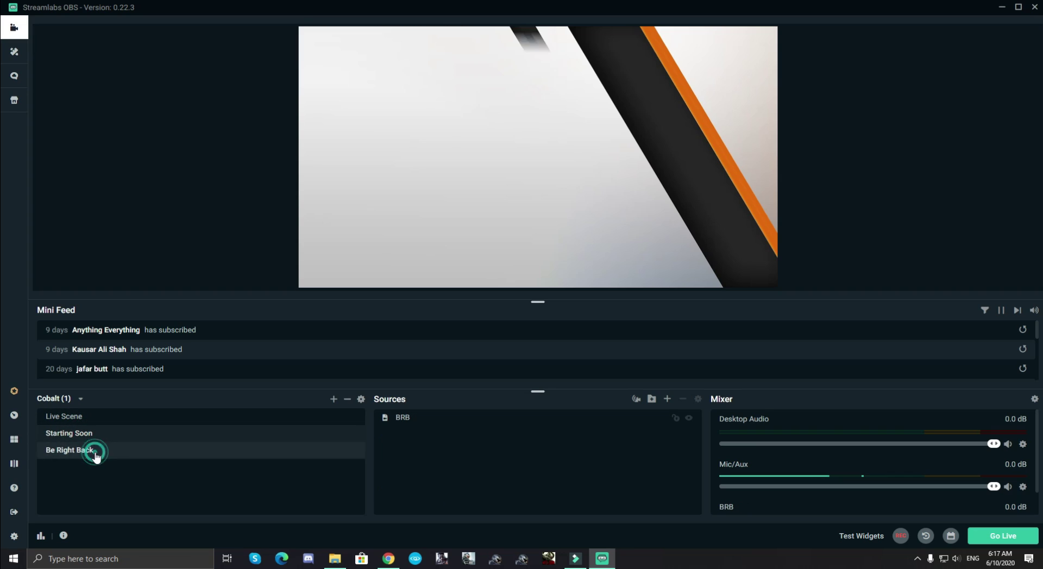
{"action": "left_click", "coordinate": [87, 418]}
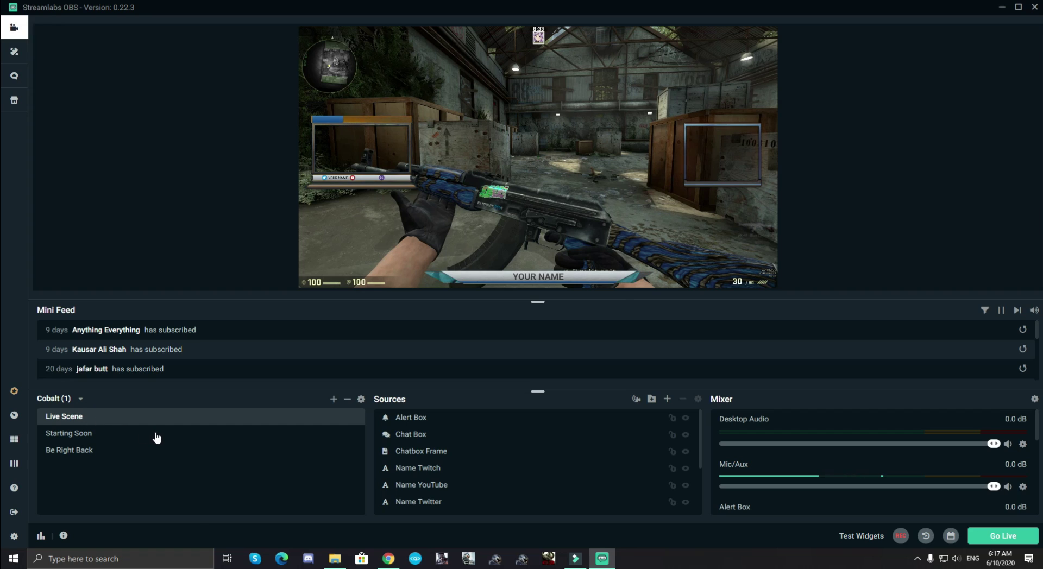
- Check where the Alert Box, Chat Box and Chatbox Frame sources sit in the Live Scene preview
{"action": "left_click", "coordinate": [416, 419]}
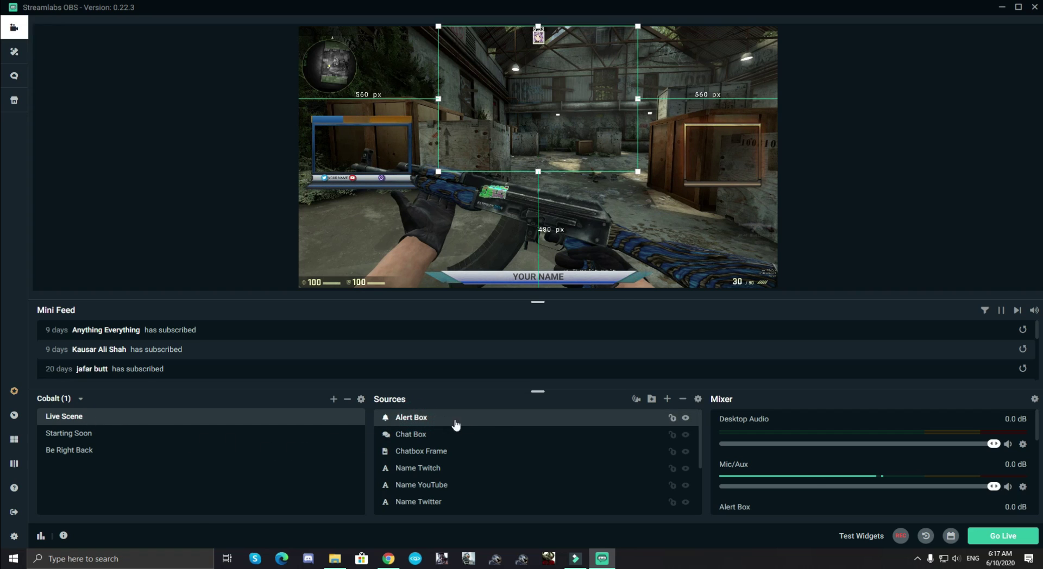
{"action": "left_click", "coordinate": [417, 437]}
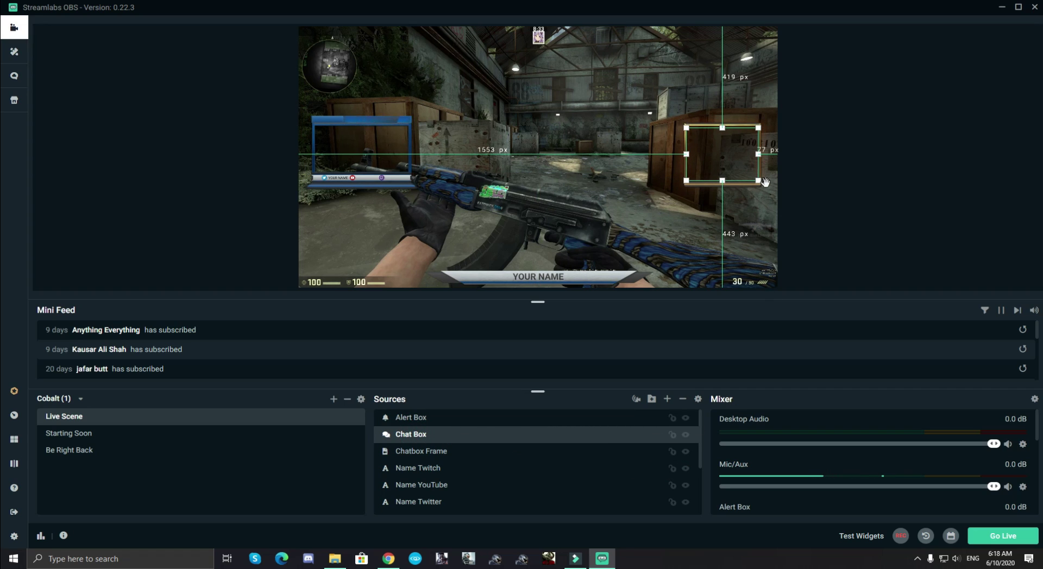
{"action": "left_click", "coordinate": [474, 452]}
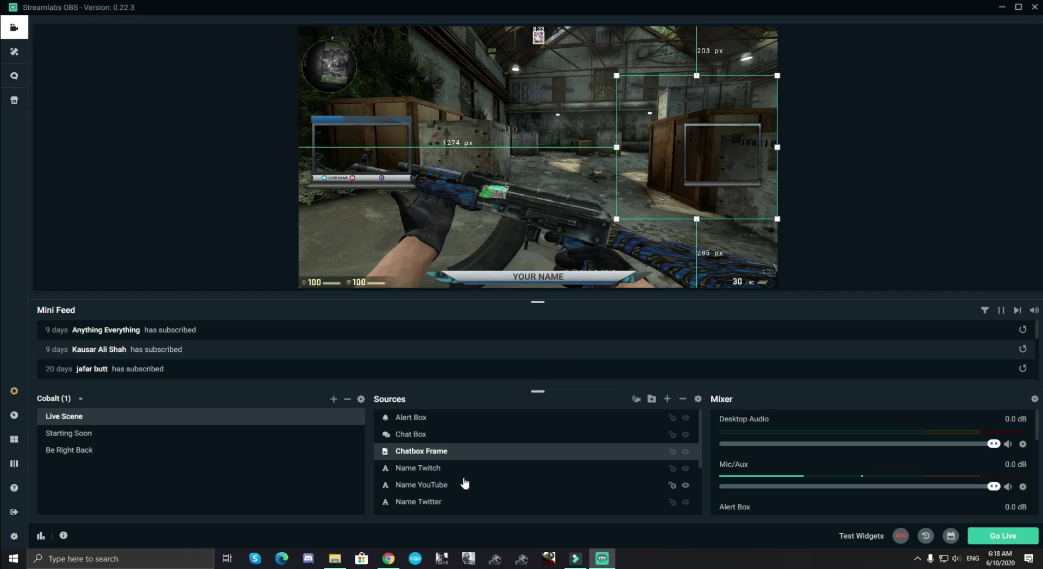
- Hide the Name Twitch, Name YouTube and Name Twitter sources in Live Scene
{"action": "left_click", "coordinate": [439, 472]}
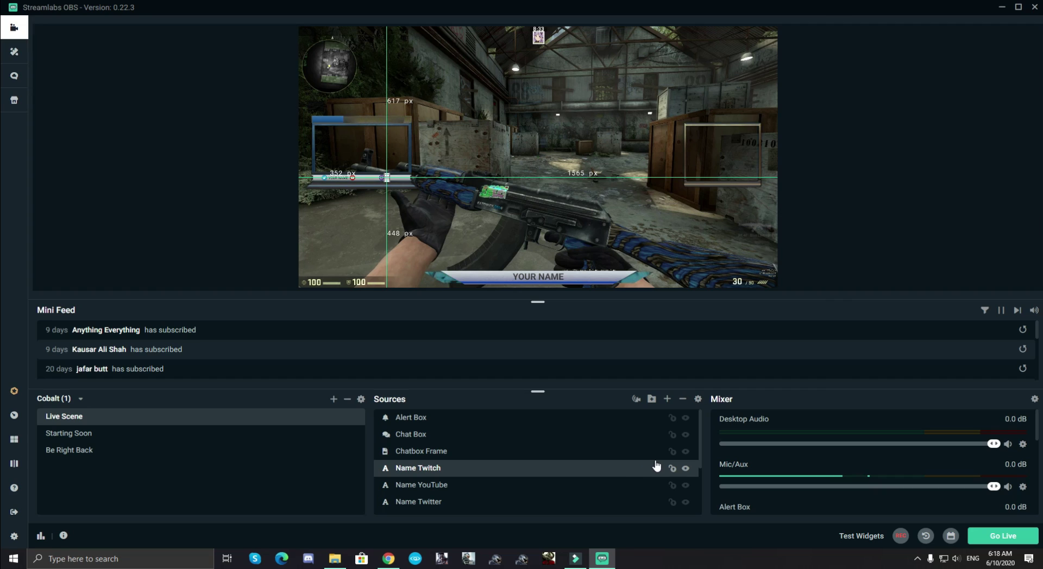
{"action": "left_click_drag", "start_coordinate": [699, 461], "coordinate": [700, 476]}
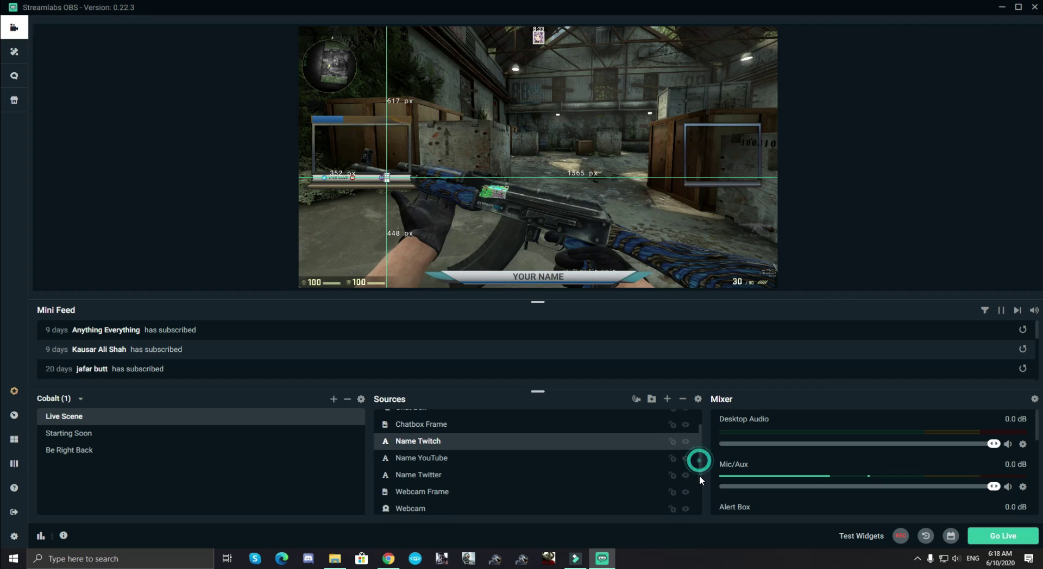
{"action": "left_click", "coordinate": [686, 442]}
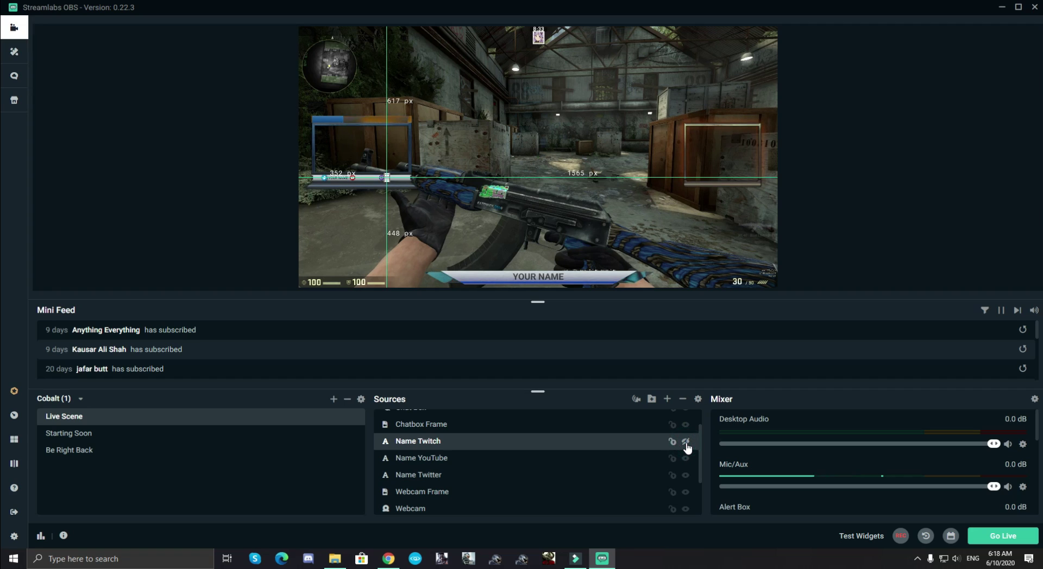
{"action": "left_click", "coordinate": [456, 459]}
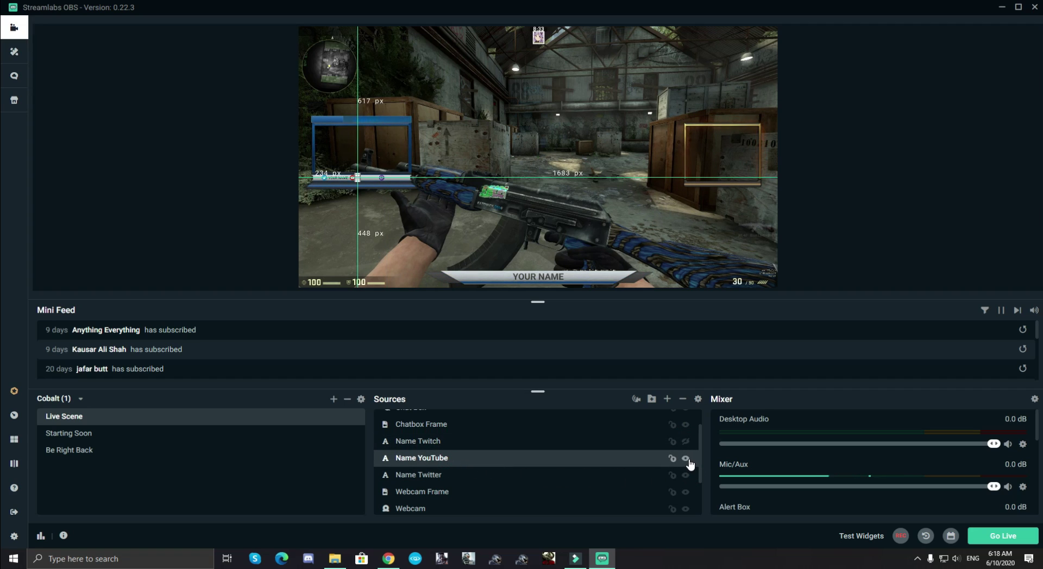
{"action": "left_click", "coordinate": [687, 459]}
{"action": "left_click", "coordinate": [458, 474]}
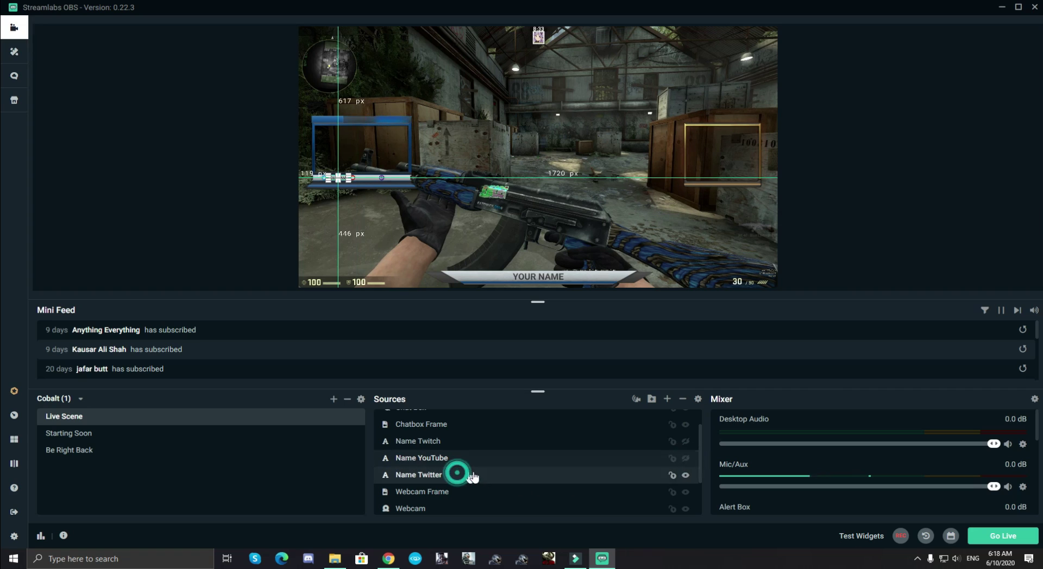
{"action": "left_click", "coordinate": [685, 476]}
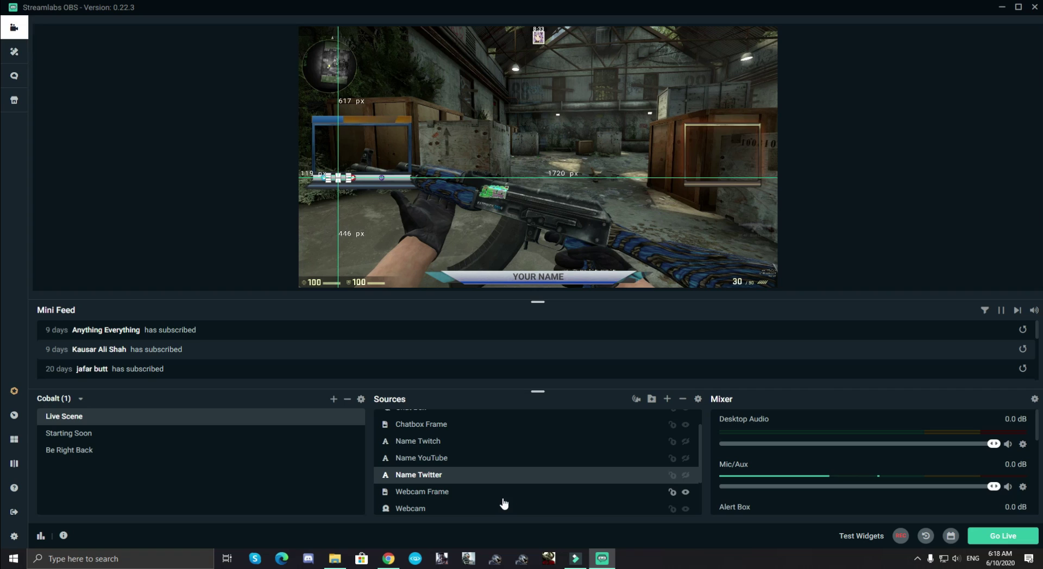
- Toggle the visibility of the Webcam Frame source to remove the frame from Live Scene
{"action": "left_click", "coordinate": [476, 495]}
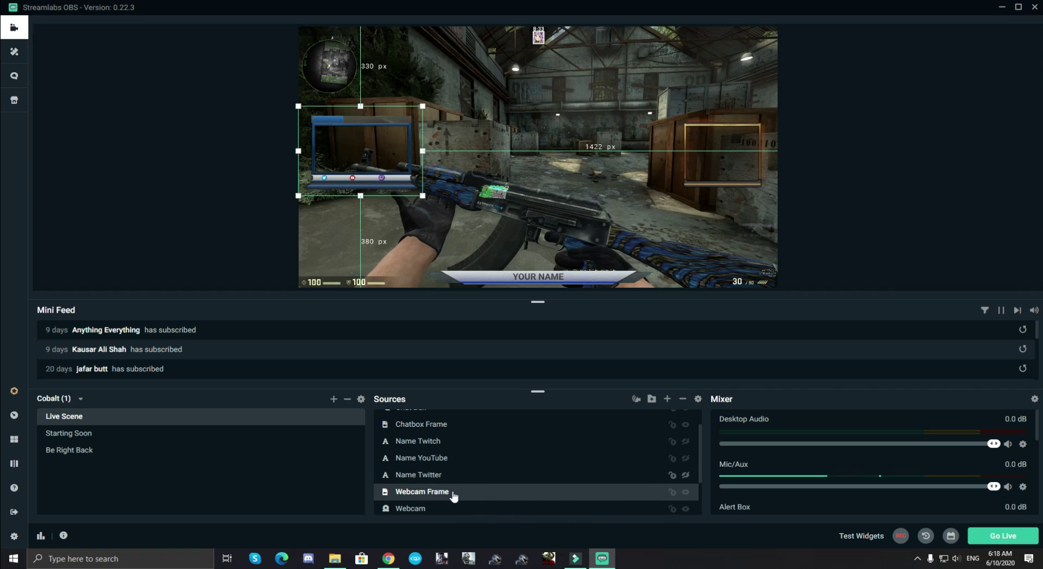
{"action": "left_click", "coordinate": [687, 493]}
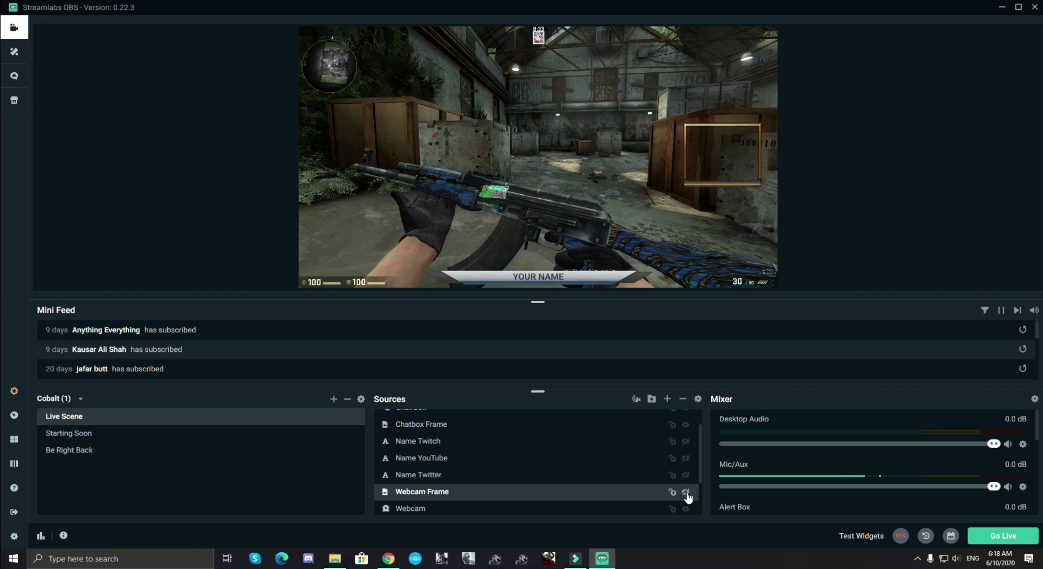
{"action": "left_click", "coordinate": [686, 492]}
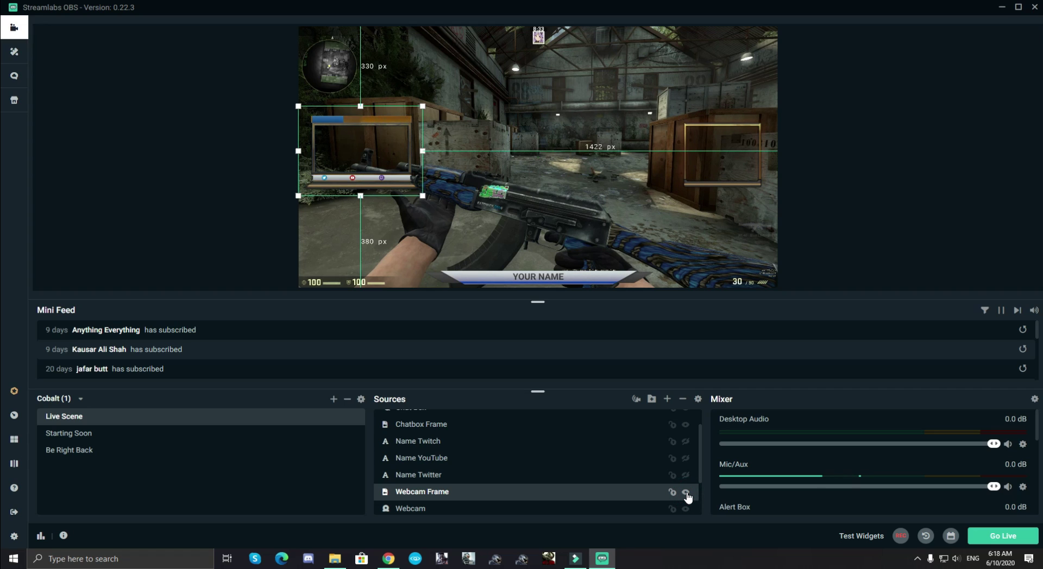
- Replace the Name Header placeholder text with the streamer's name and centre it on the header banner
{"action": "scroll", "coordinate": [467, 490], "scroll_direction": "down", "scroll_amount": 1}
{"action": "left_click", "coordinate": [470, 485]}
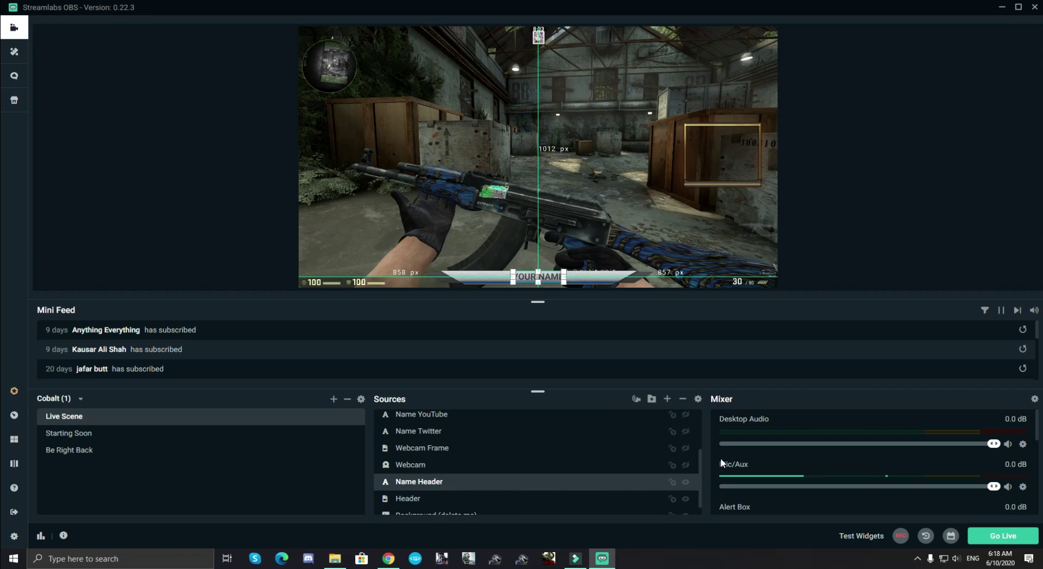
{"action": "double_click", "coordinate": [573, 486]}
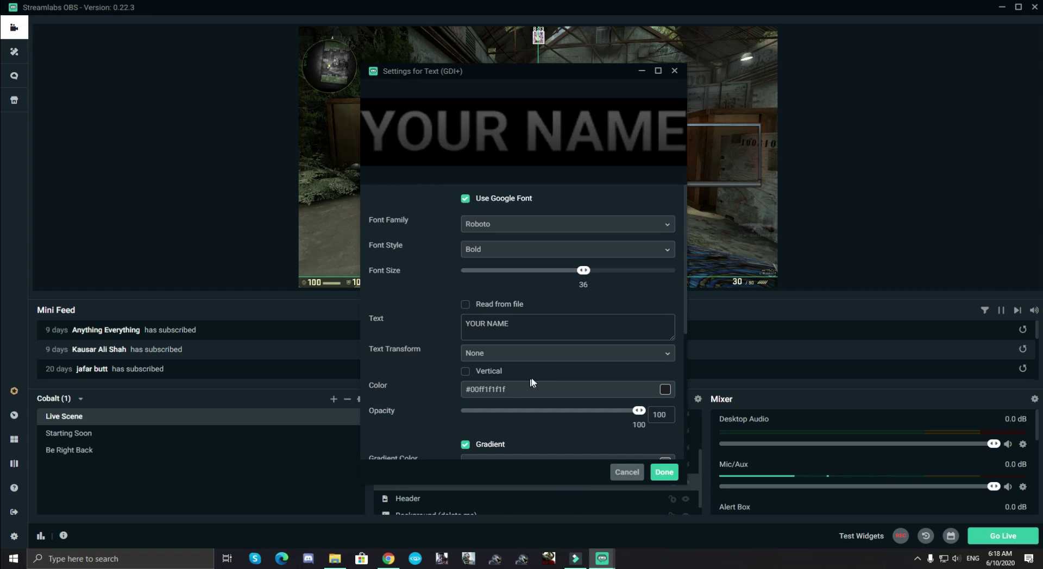
{"action": "left_click", "coordinate": [538, 329]}
{"action": "key", "text": "ctrl+a"}
{"action": "type", "text": "ALEE"}
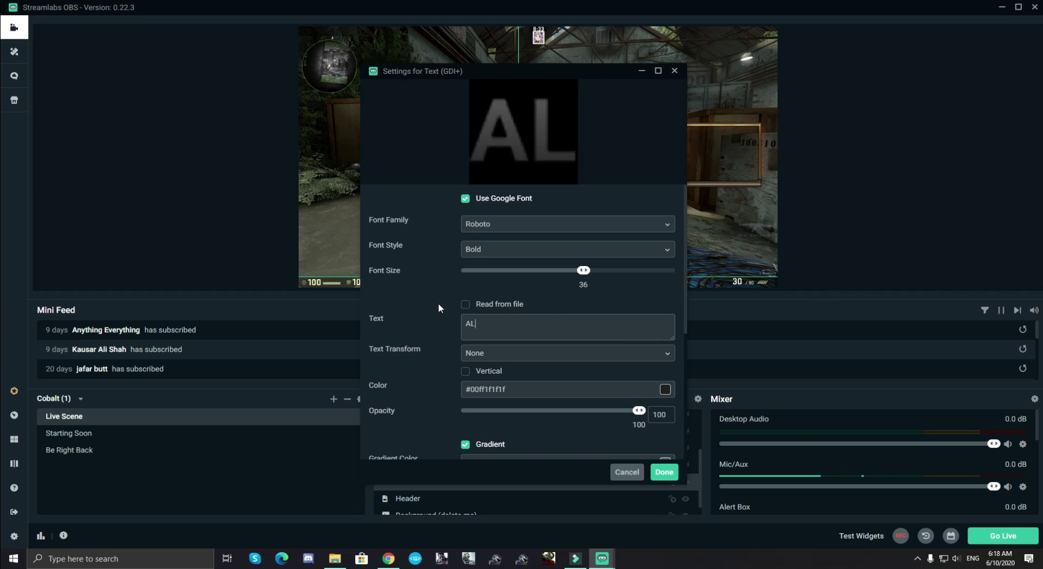
{"action": "left_click", "coordinate": [664, 473]}
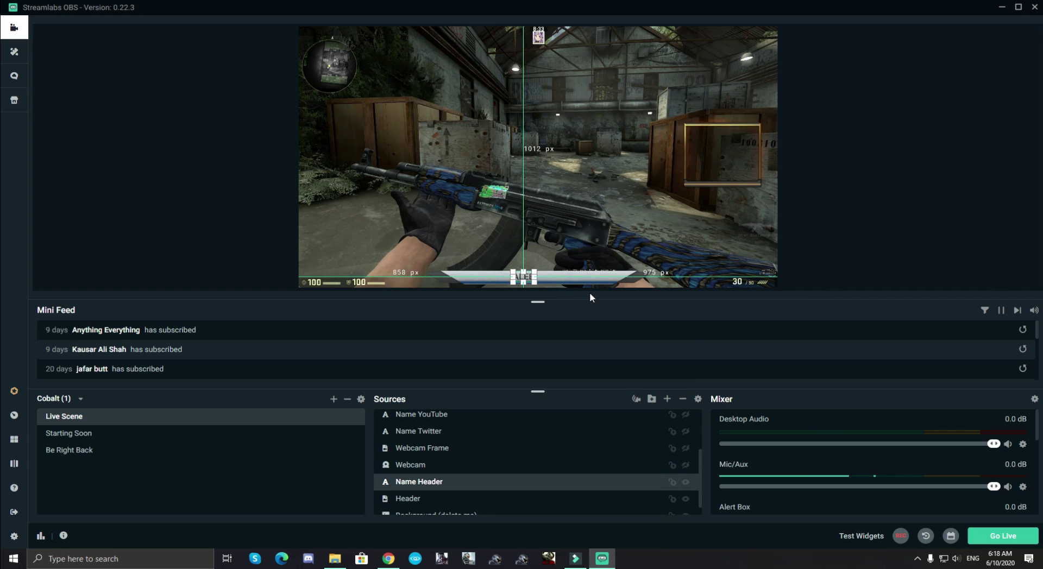
{"action": "left_click_drag", "start_coordinate": [532, 278], "coordinate": [538, 273]}
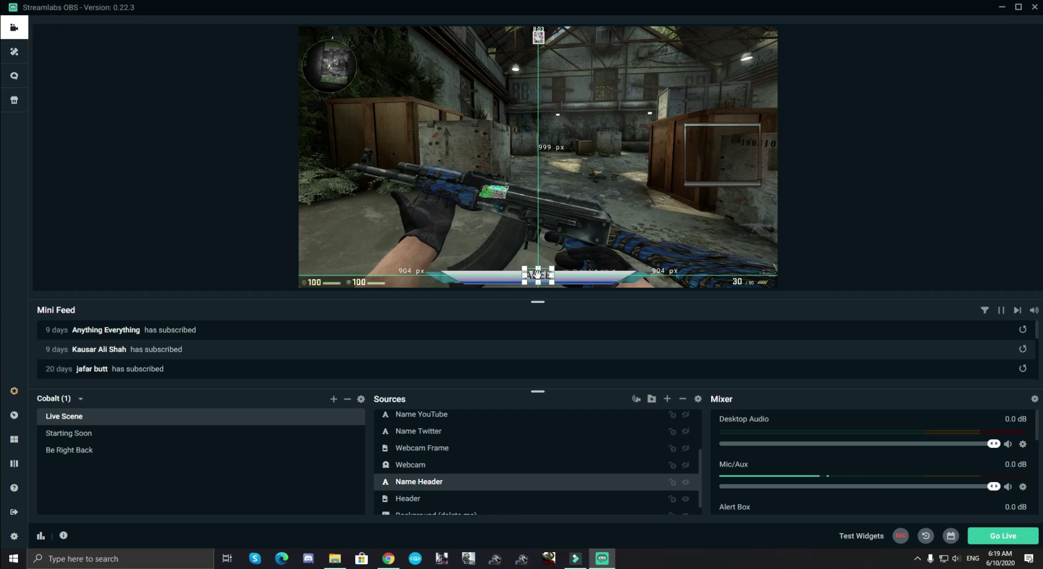
{"action": "left_click", "coordinate": [860, 253]}
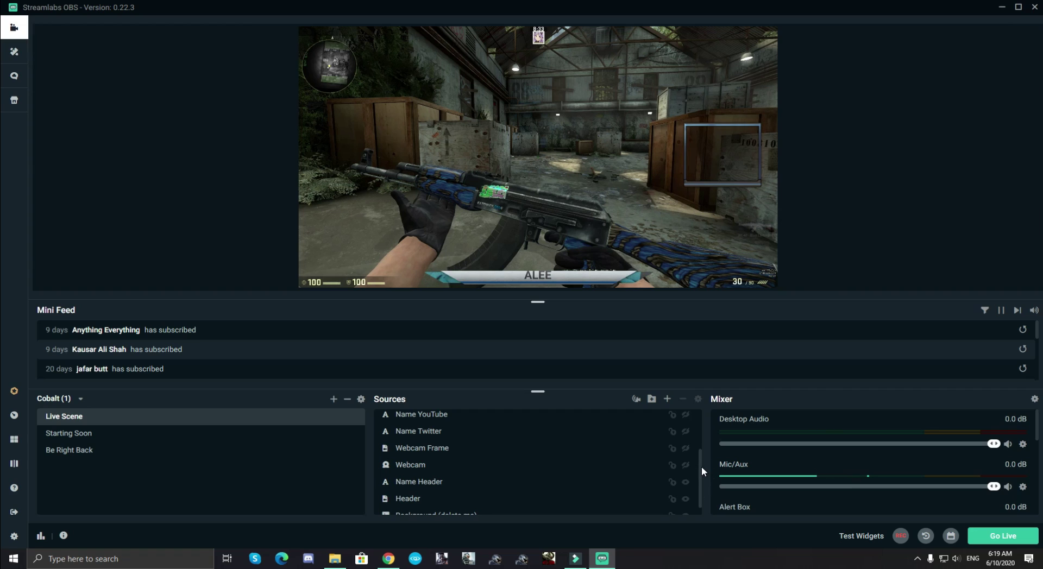
- Hide the Background (delete me) source in Live Scene
{"action": "left_click_drag", "start_coordinate": [702, 466], "coordinate": [700, 481]}
{"action": "left_click", "coordinate": [475, 477]}
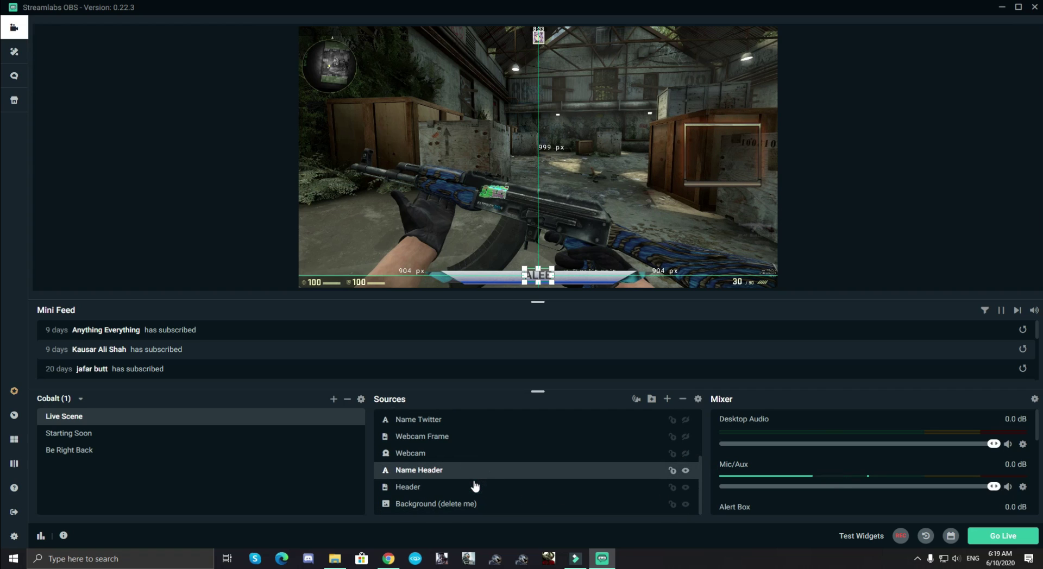
{"action": "left_click", "coordinate": [474, 504]}
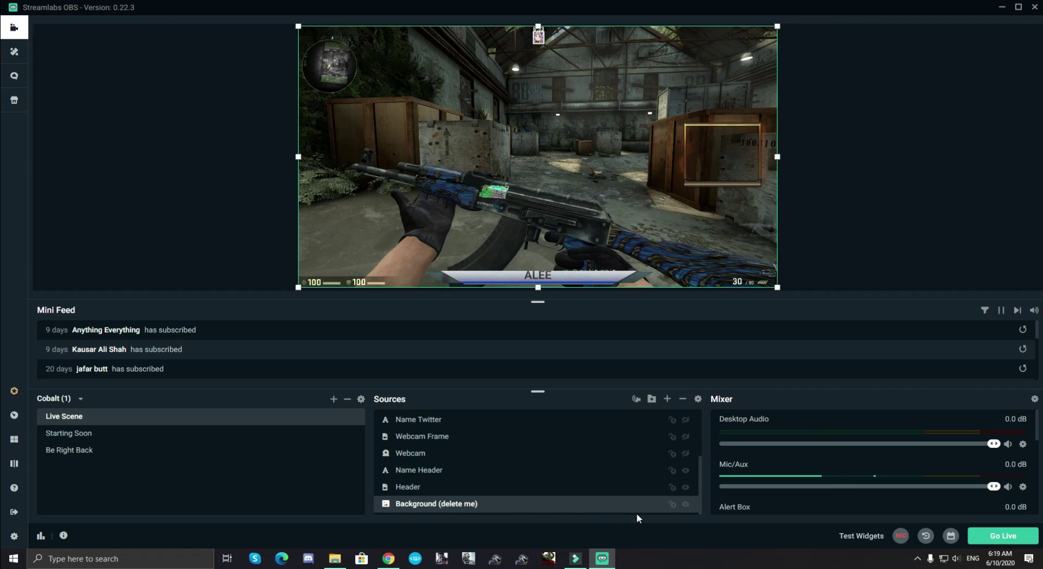
{"action": "left_click", "coordinate": [686, 503]}
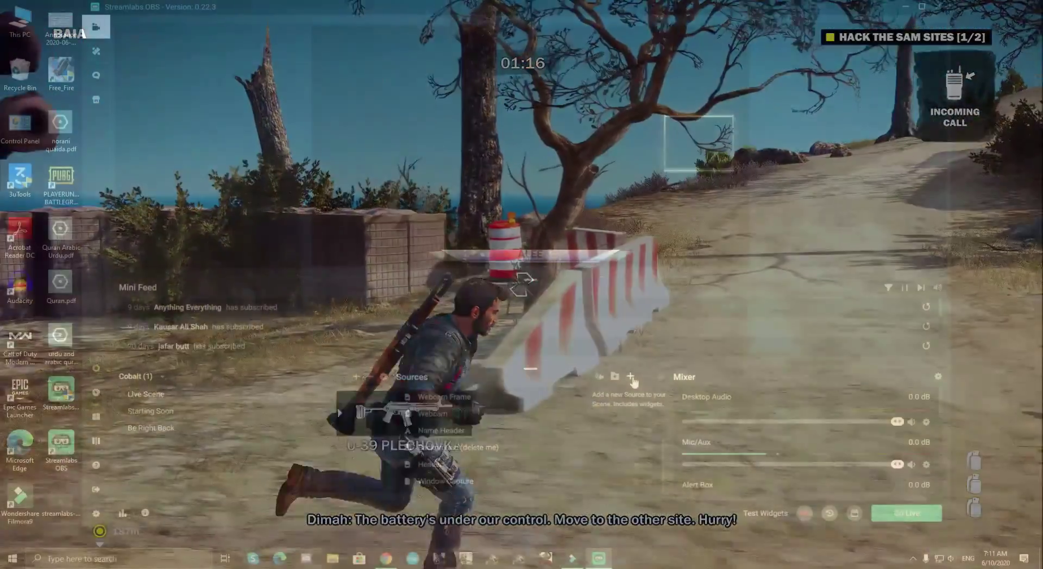
- Add a Game Capture source to Live Scene
{"action": "left_click", "coordinate": [632, 378]}
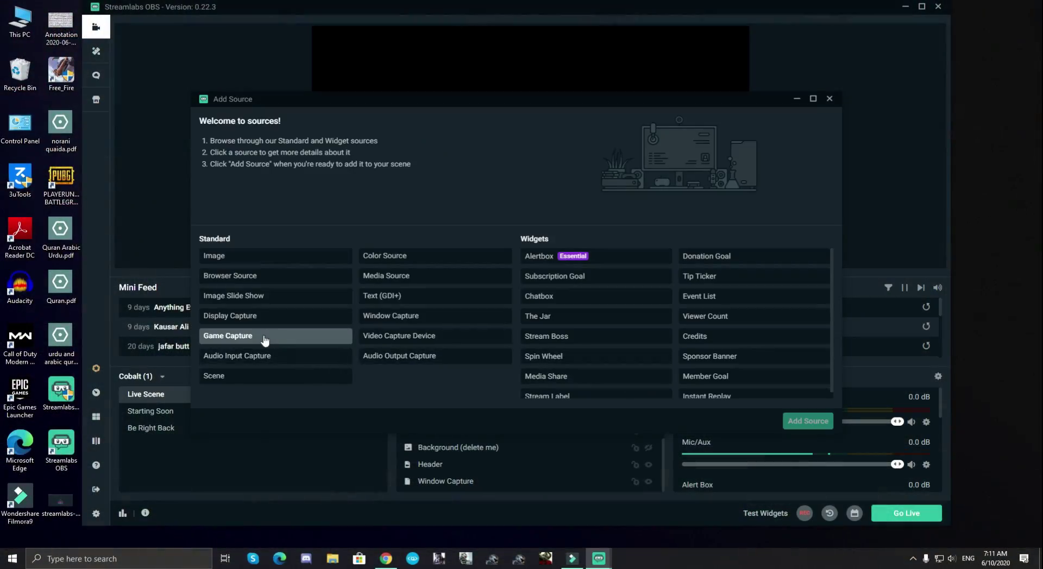
{"action": "left_click", "coordinate": [798, 428]}
{"action": "left_click", "coordinate": [643, 336]}
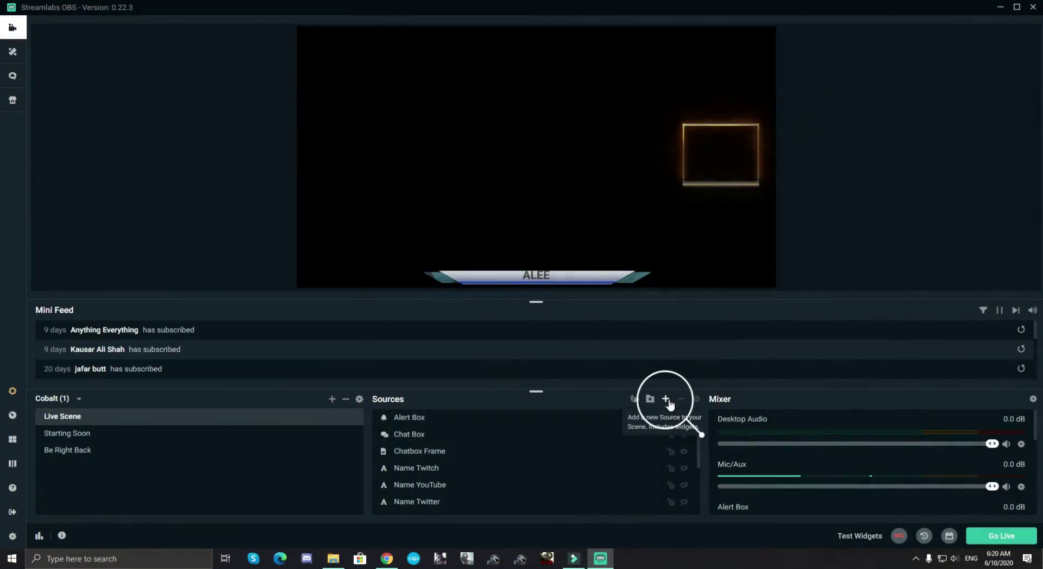
- Add a Window Capture source named PUBG and place it between Header and Background (delete me) in the source order
{"action": "left_click", "coordinate": [668, 400]}
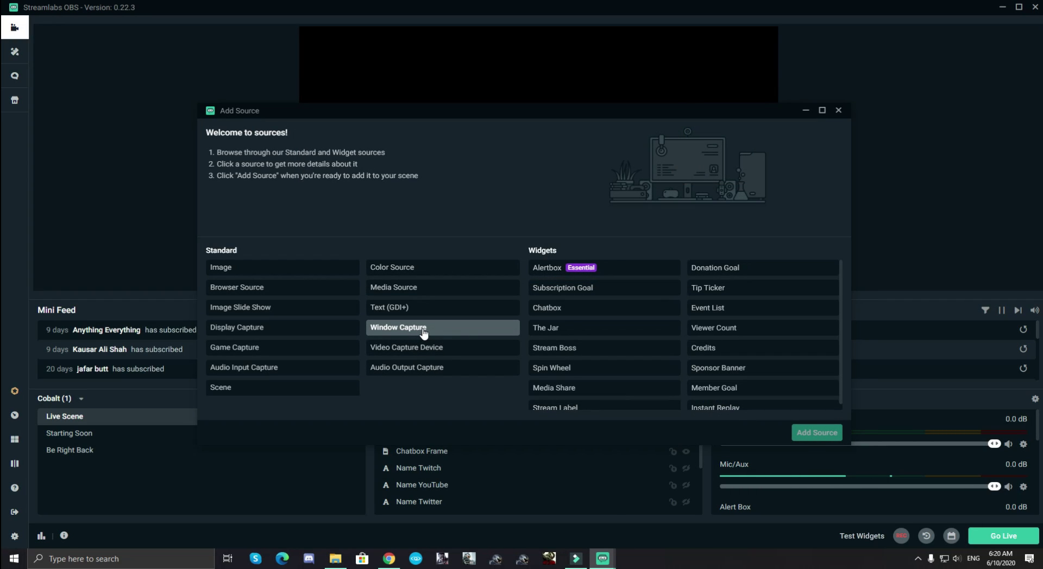
{"action": "left_click", "coordinate": [423, 328]}
{"action": "left_click", "coordinate": [817, 433]}
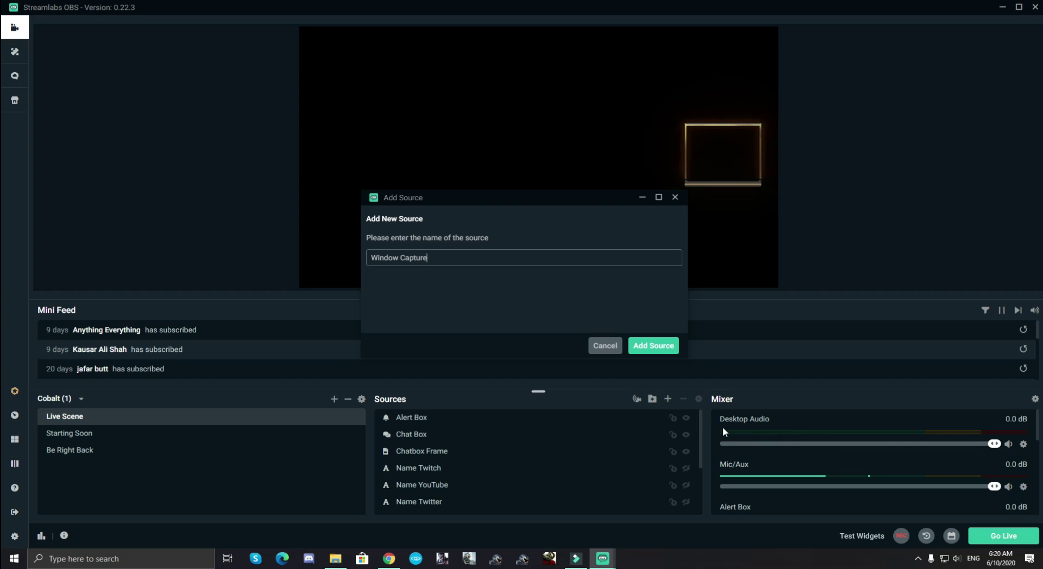
{"action": "type", "text": "PUBG"}
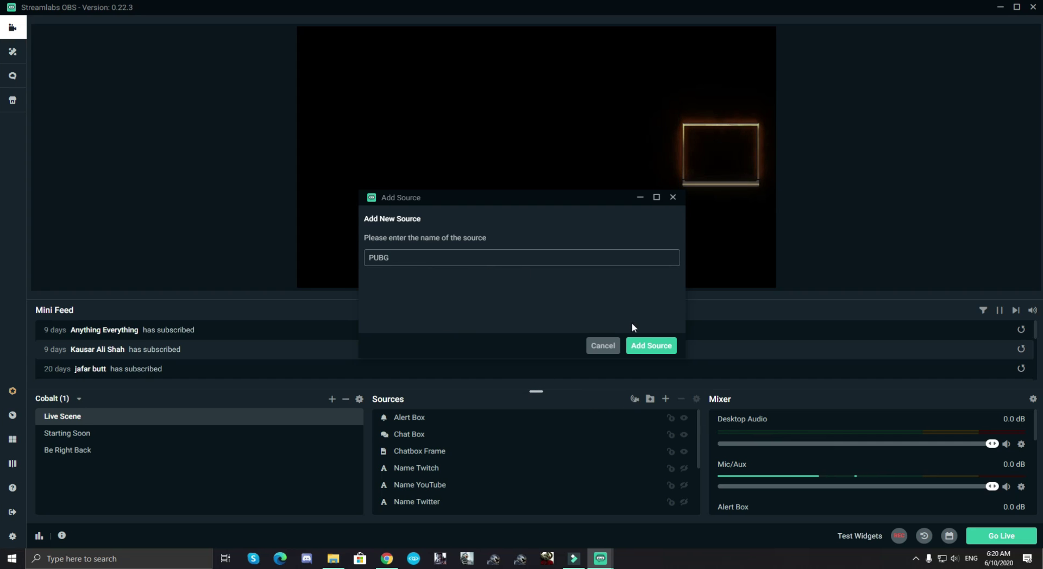
{"action": "left_click", "coordinate": [643, 348]}
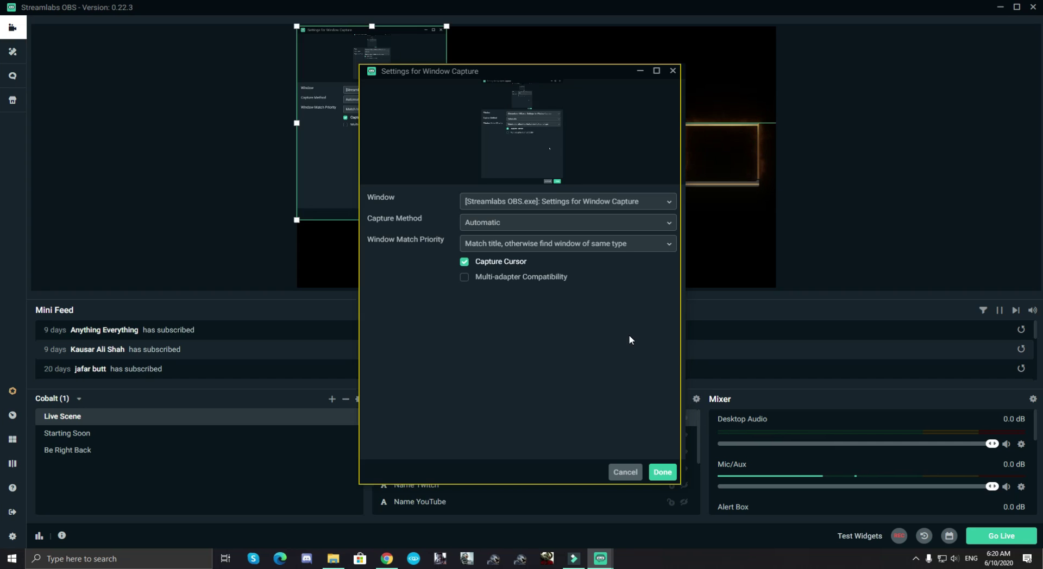
{"action": "left_click", "coordinate": [663, 472]}
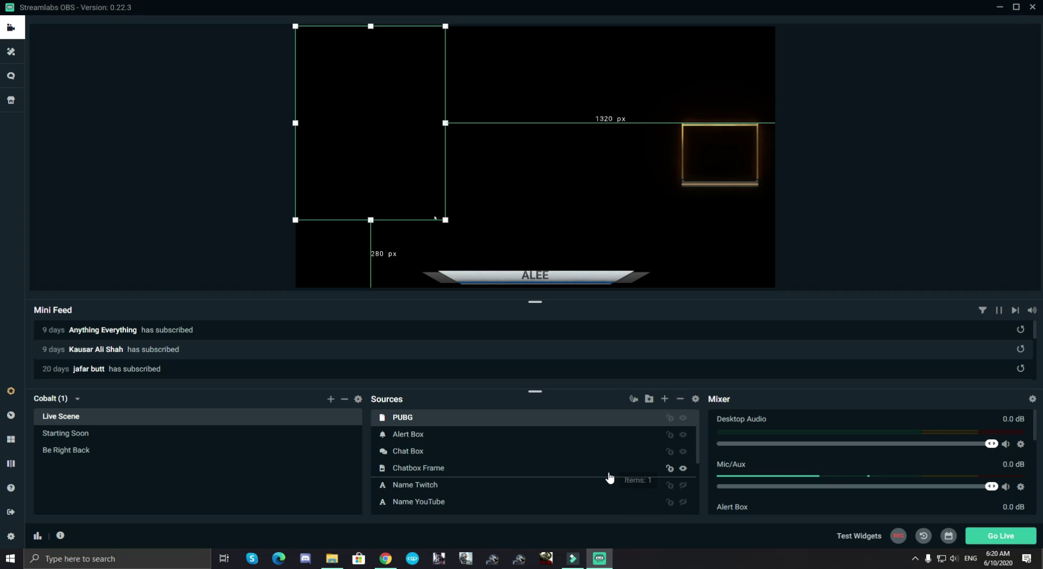
{"action": "left_click_drag", "start_coordinate": [610, 478], "coordinate": [538, 498]}
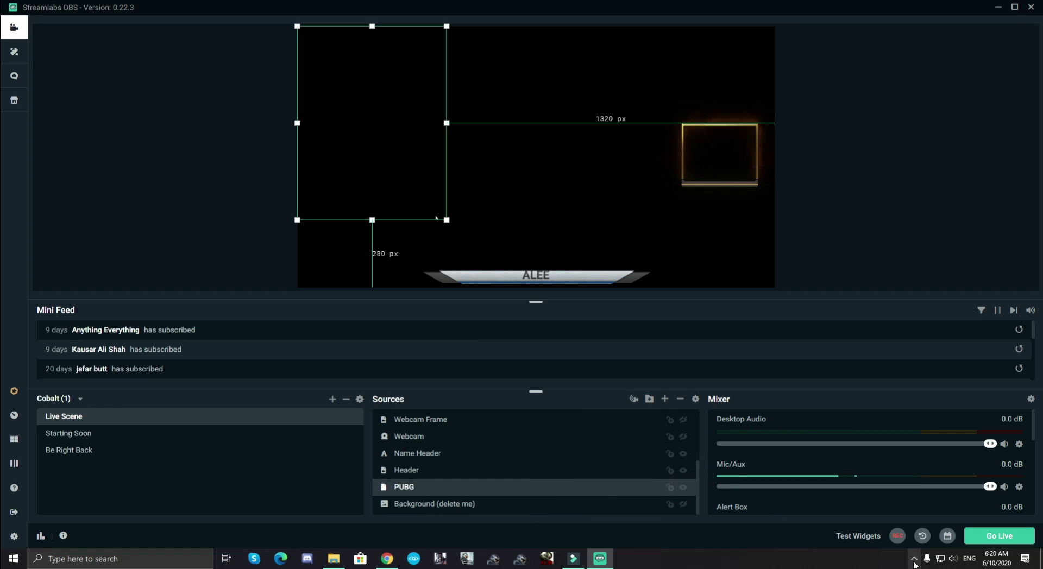
- Launch Gameloop to its PUBG MOBILE page, then minimize its window to return to Streamlabs OBS
{"action": "key", "text": "super"}
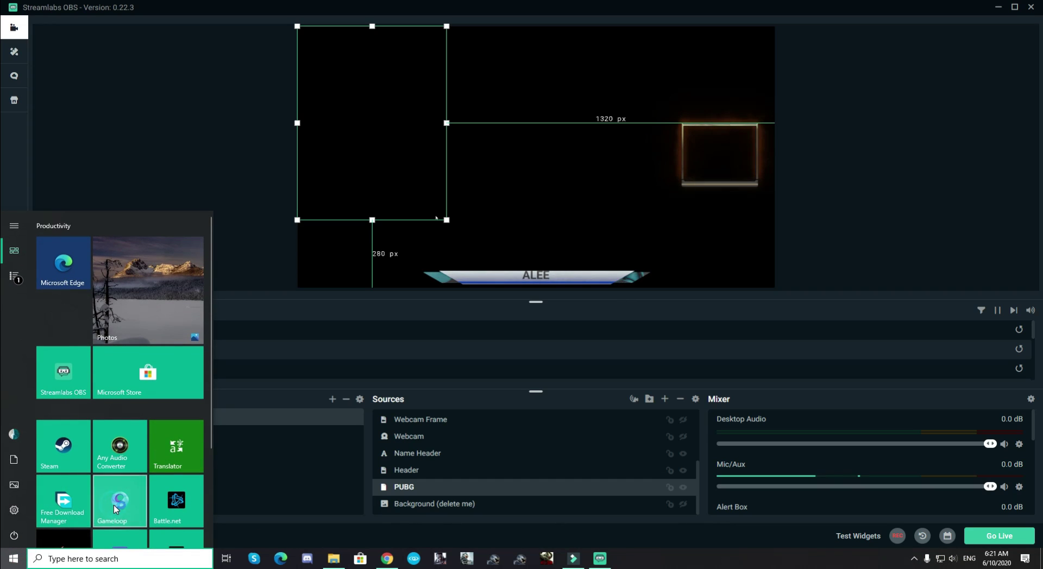
{"action": "left_click", "coordinate": [116, 509]}
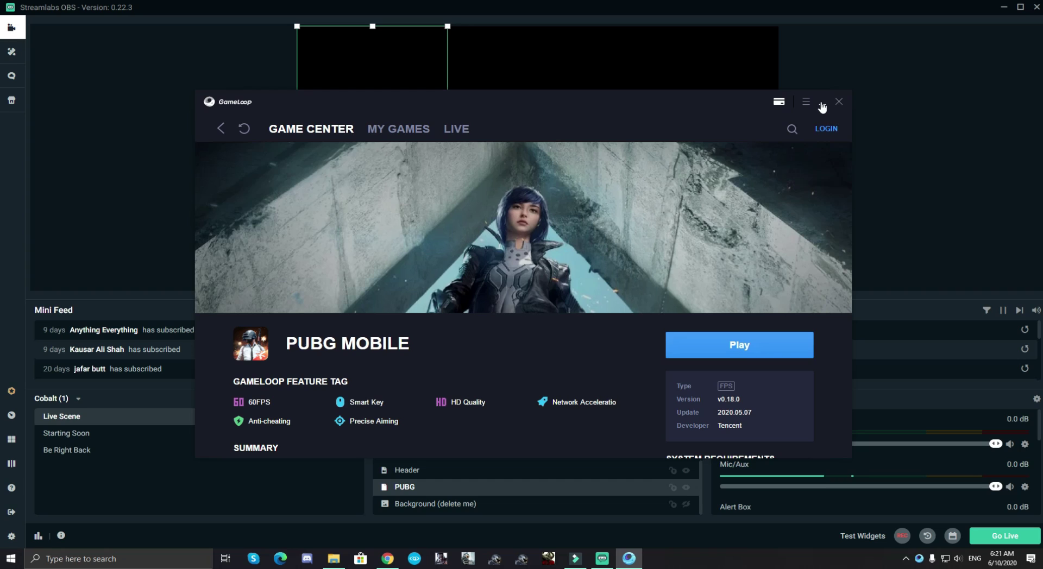
{"action": "left_click", "coordinate": [822, 106]}
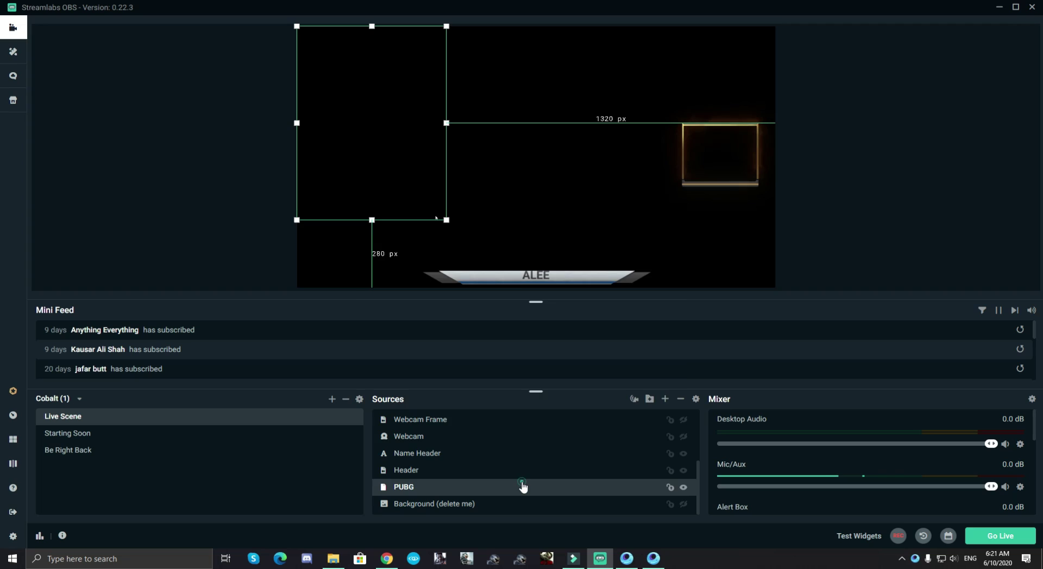
- Set the window capture source to capture [AndroidEmulator.exe]: Gameloop【Turbo AOW Engine】
{"action": "double_click", "coordinate": [523, 487]}
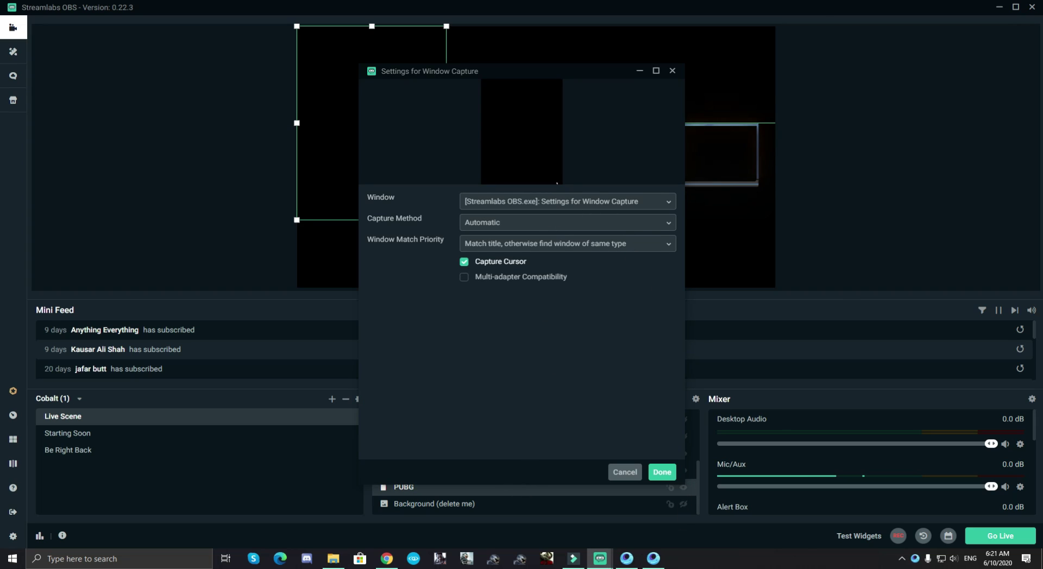
{"action": "left_click", "coordinate": [654, 559]}
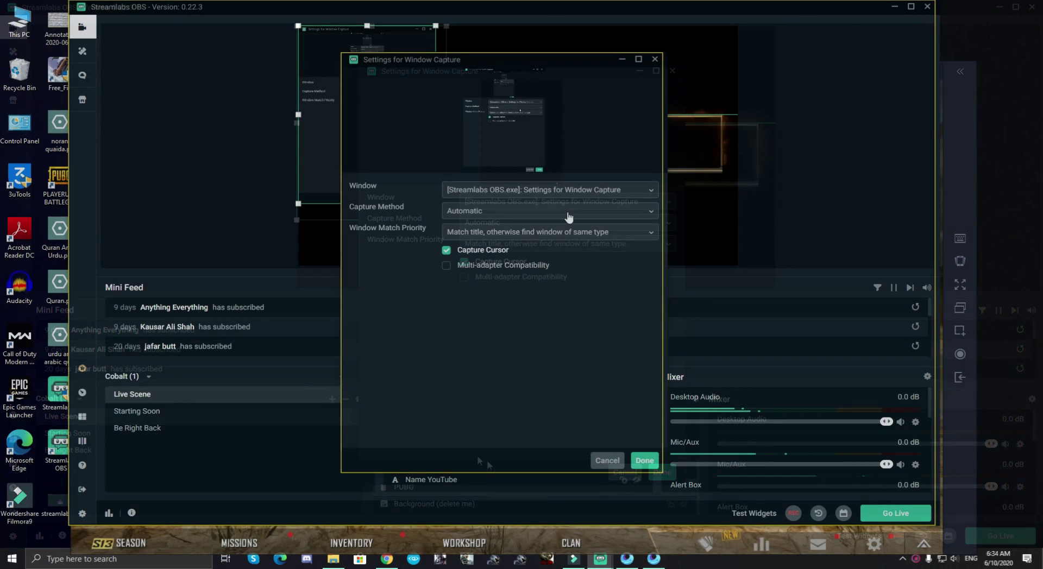
{"action": "left_click", "coordinate": [579, 190]}
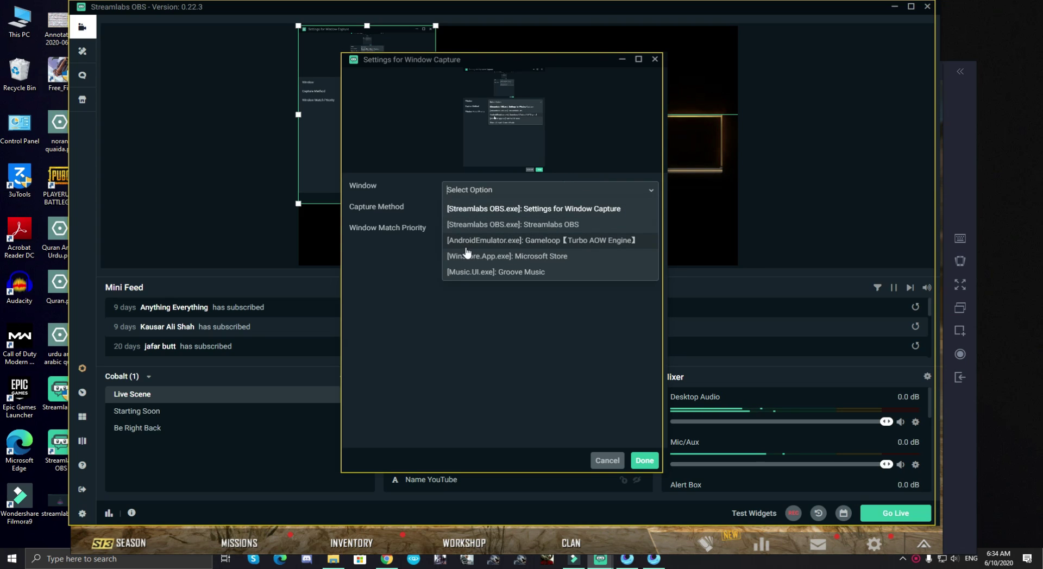
{"action": "left_click", "coordinate": [563, 242]}
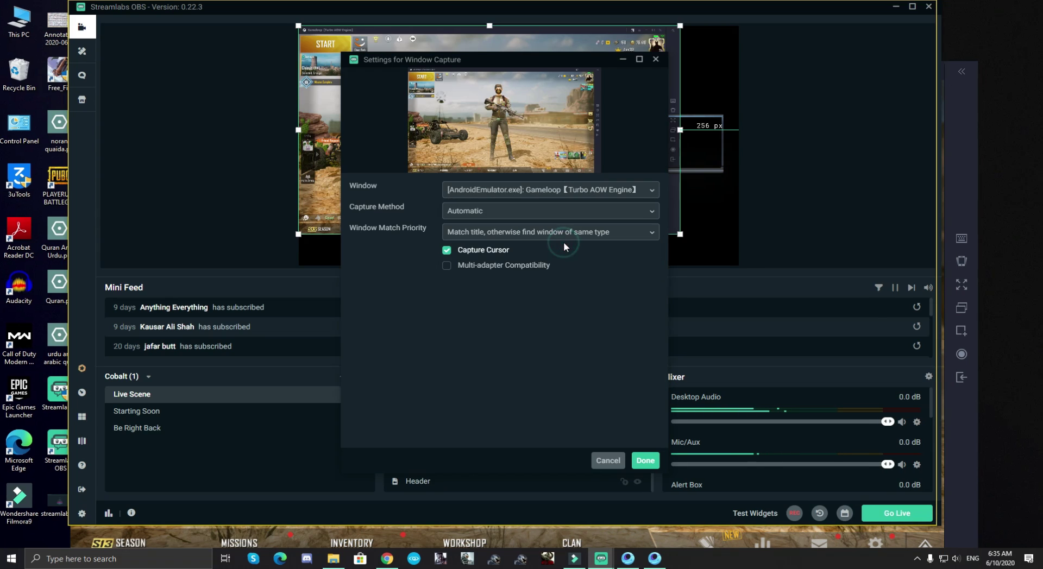
{"action": "left_click", "coordinate": [645, 462]}
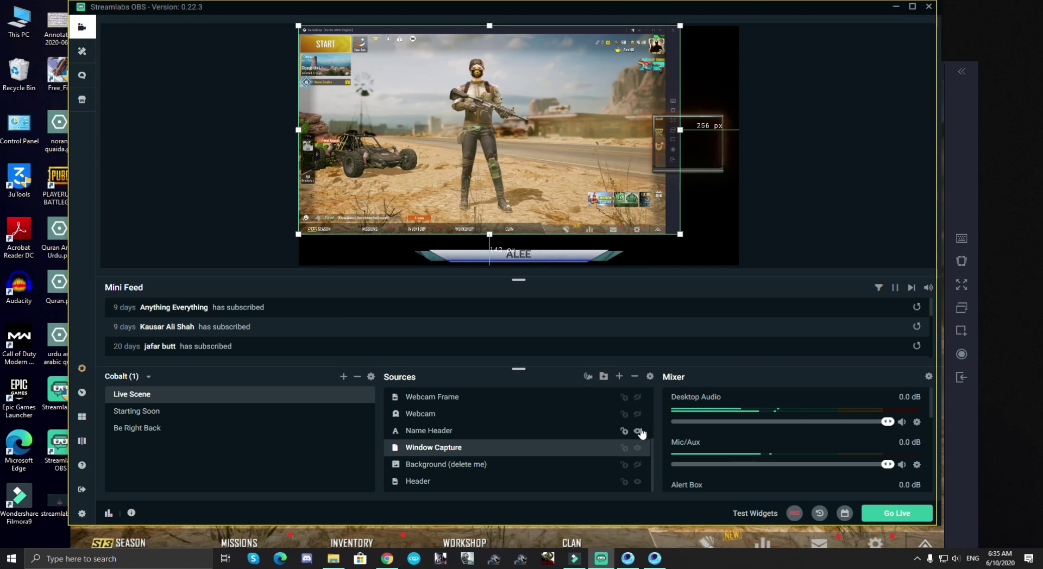
- Switch the Gameloop emulator window running PUBG to full screen
{"action": "left_click", "coordinate": [954, 181]}
{"action": "left_click", "coordinate": [954, 286]}
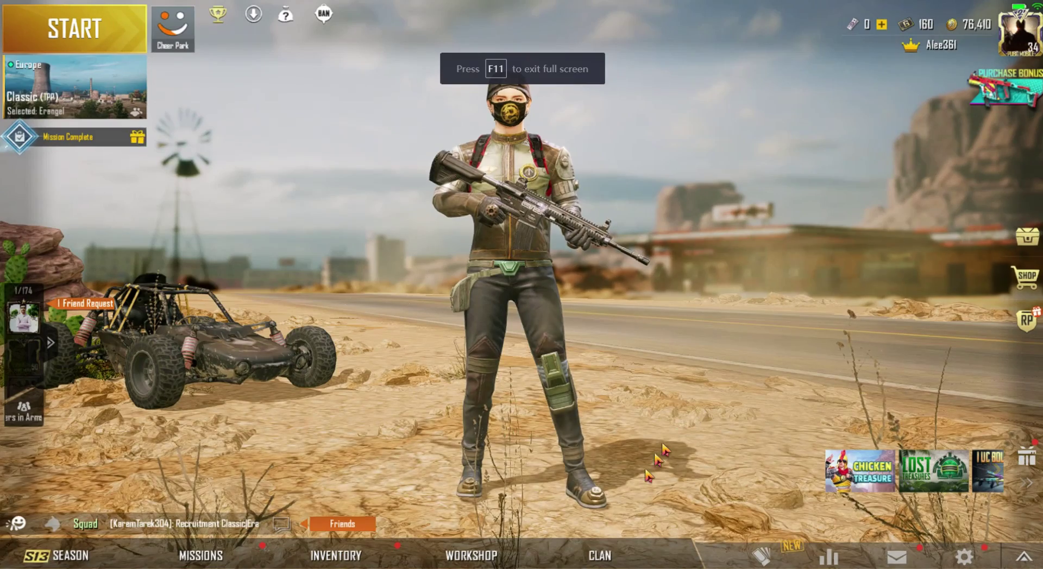
- Switch back to Streamlabs OBS and move the Window Capture source beneath Header so the overlay sits over the game
{"action": "key", "text": "super+Tab"}
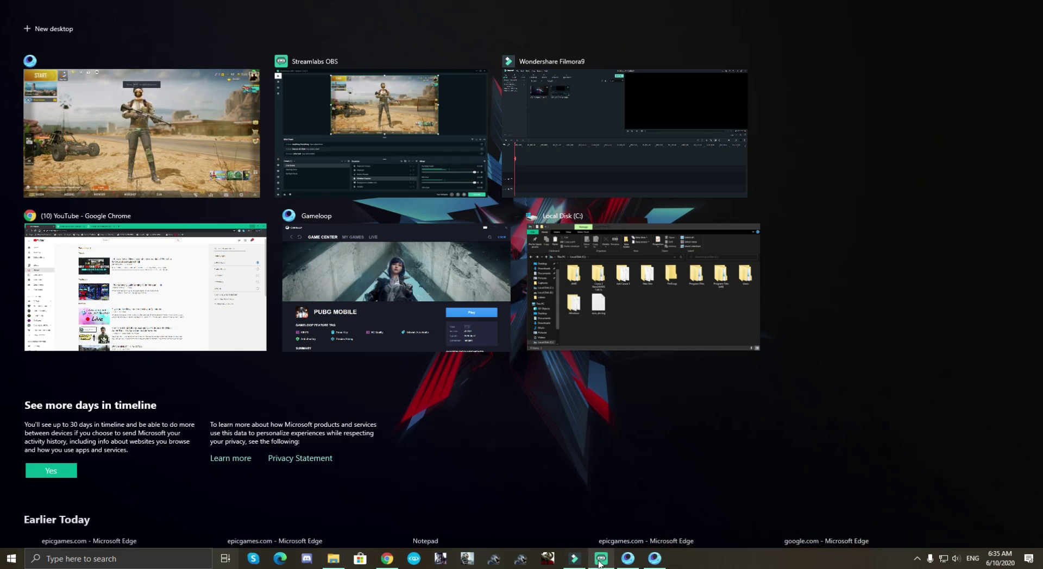
{"action": "left_click", "coordinate": [601, 559]}
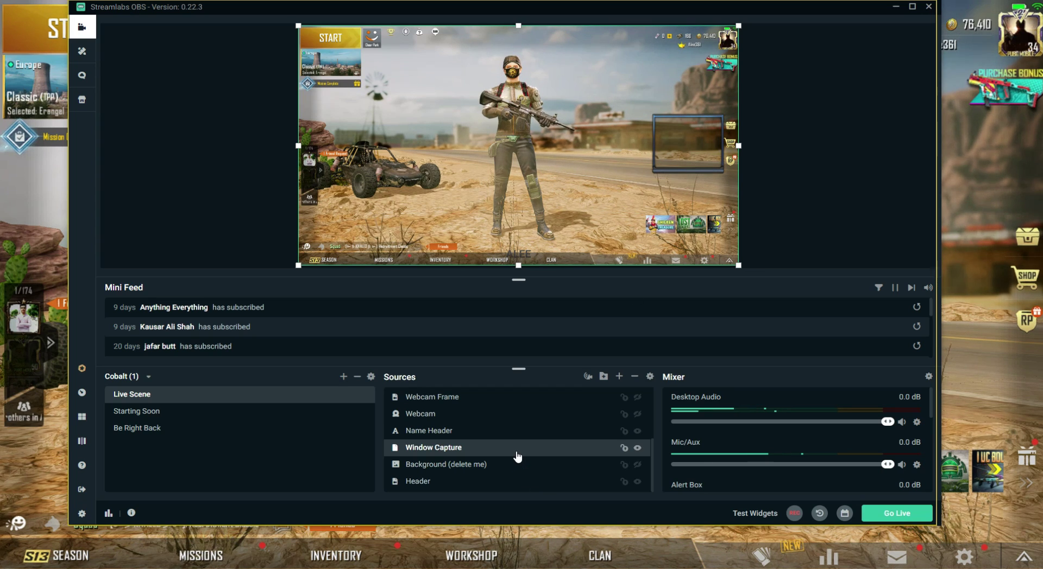
{"action": "key", "text": "Delete"}
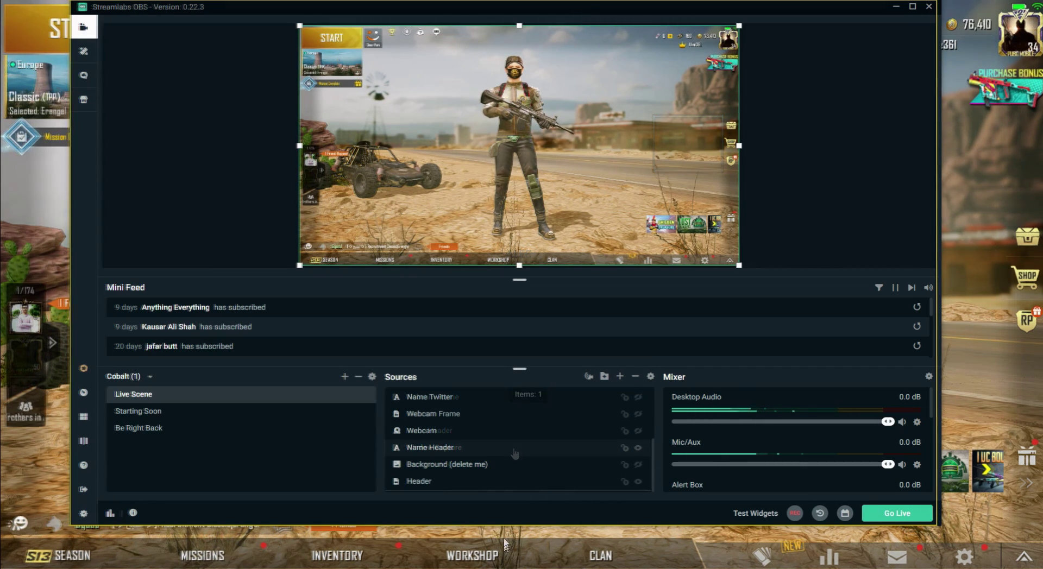
{"action": "key", "text": "ctrl+z"}
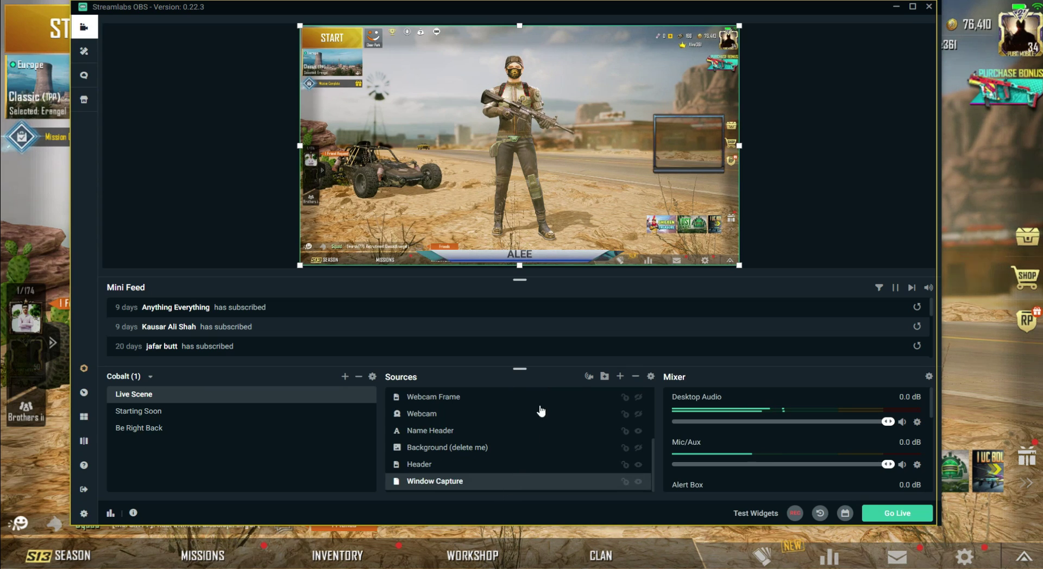
- Check the Starting Soon and Be Right Back scenes, and return to Live Scene
{"action": "left_click", "coordinate": [151, 413]}
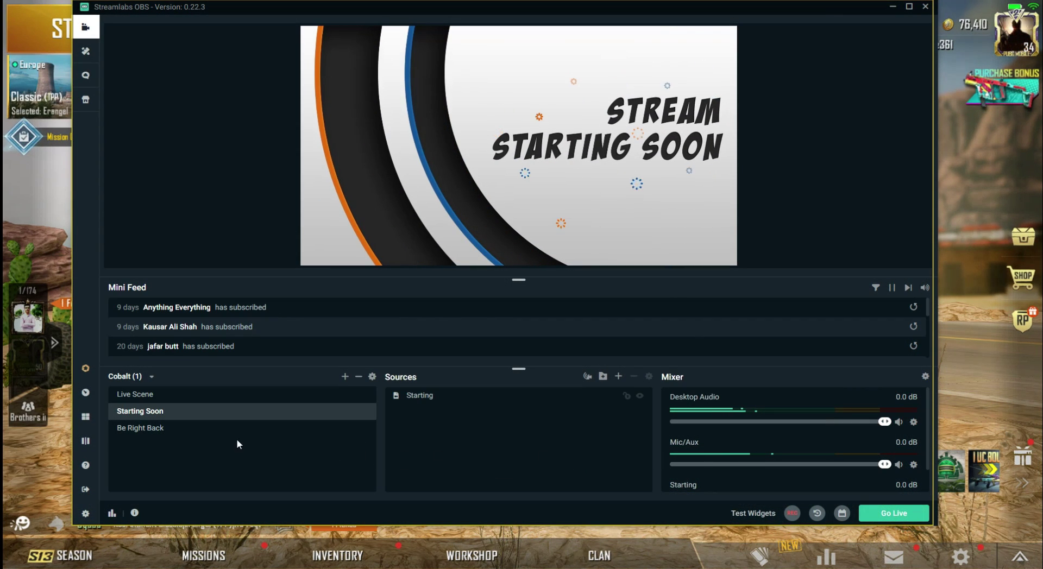
{"action": "left_click", "coordinate": [159, 433]}
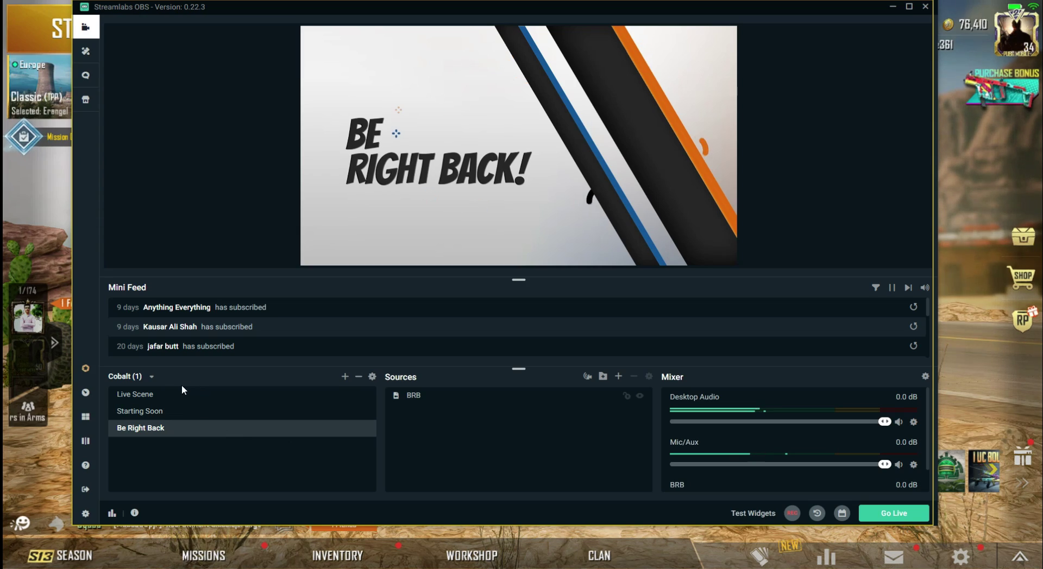
{"action": "left_click", "coordinate": [152, 395]}
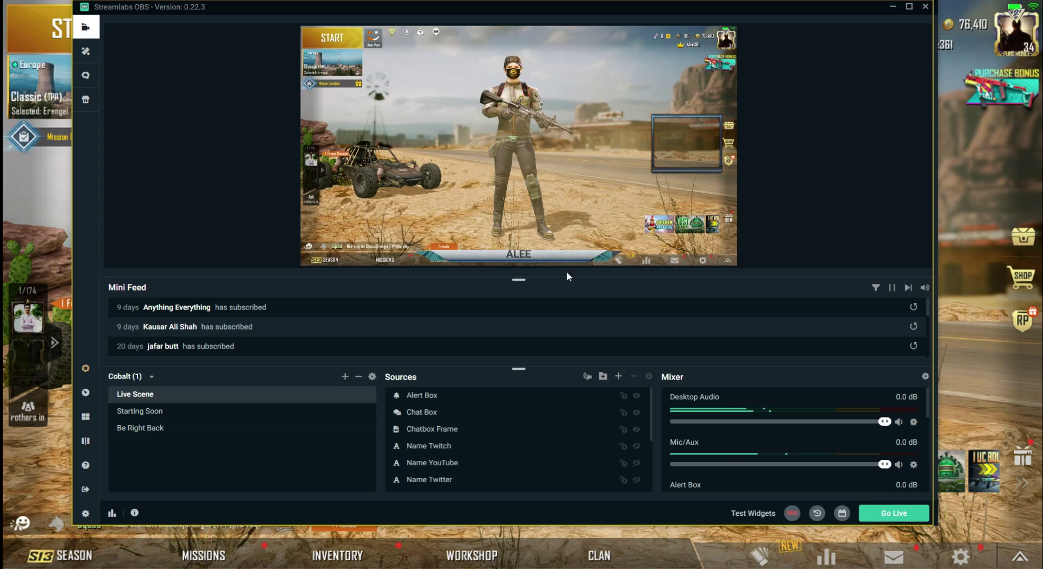